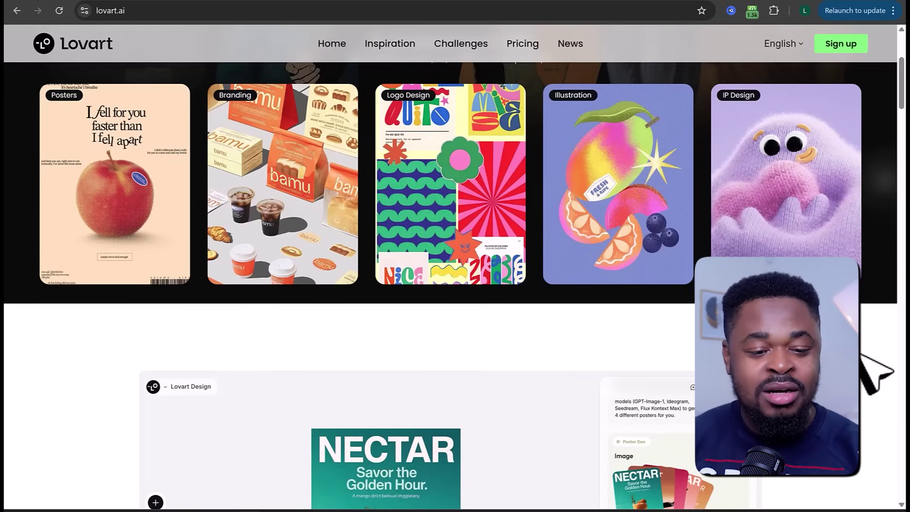
# In the Inspiration gallery, read the Floating island poster's prompt, then return to the gallery
pyautogui.scroll(-5, 862, 355)
pyautogui.click(389, 43)
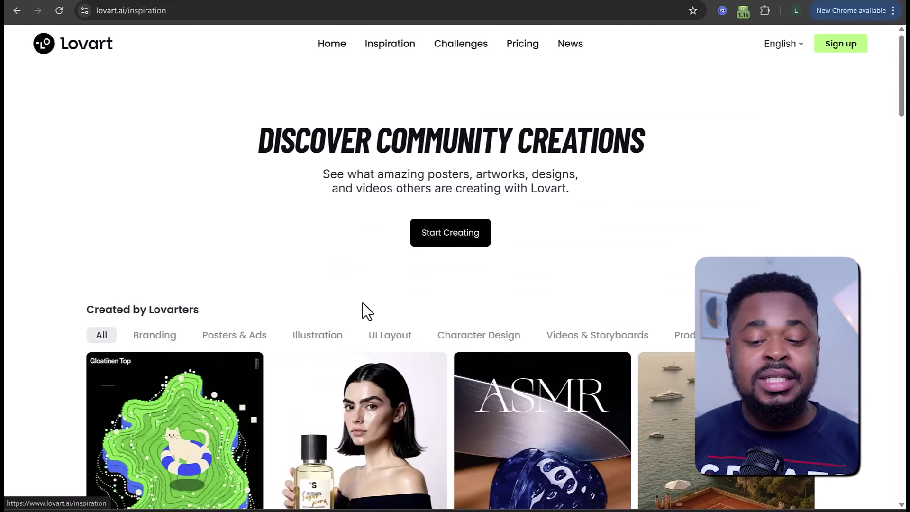
pyautogui.scroll(-4, 362, 304)
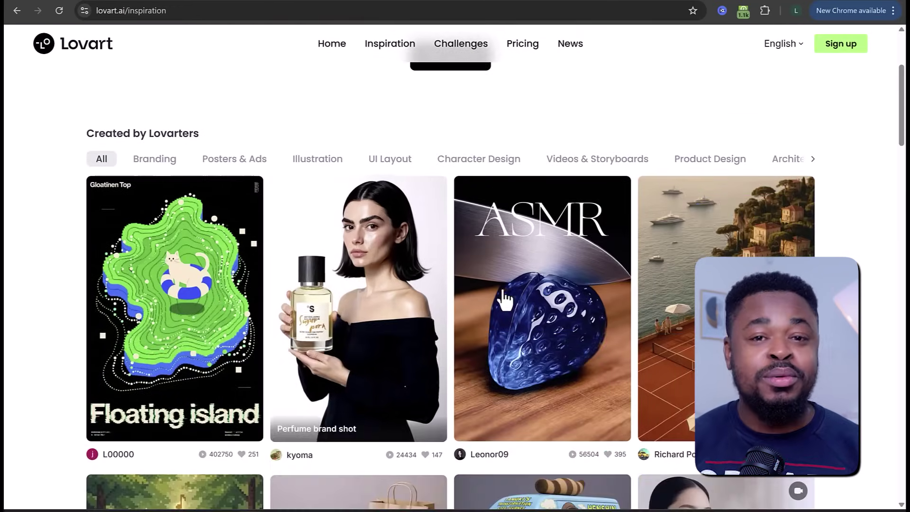
pyautogui.click(198, 304)
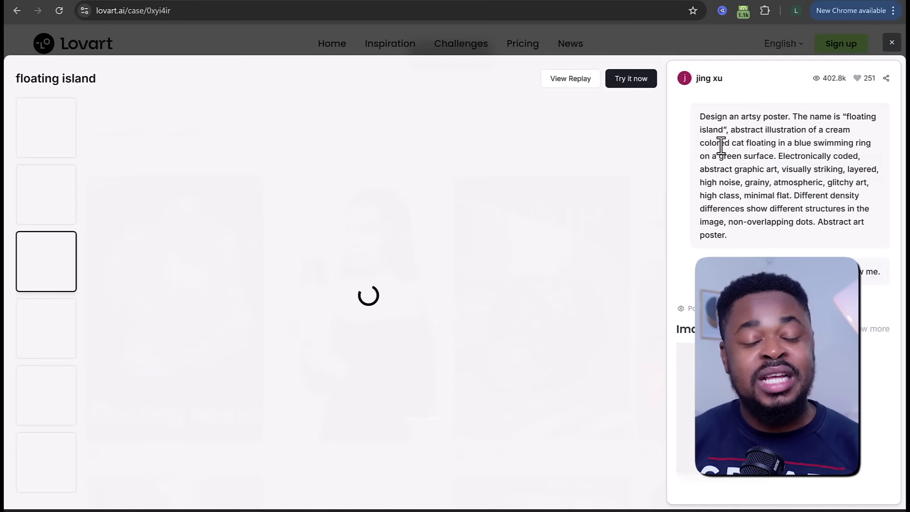
pyautogui.moveTo(703, 115); pyautogui.dragTo(748, 244)
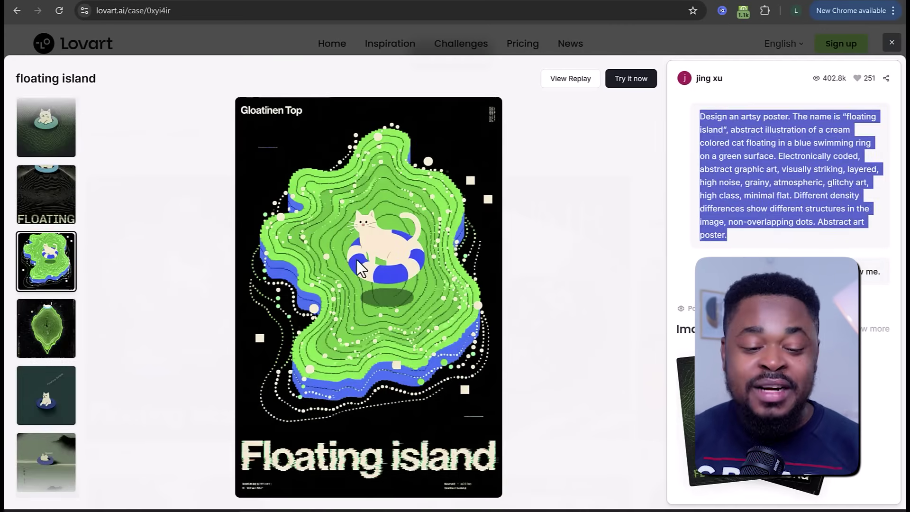
pyautogui.scroll(-3, 323, 292)
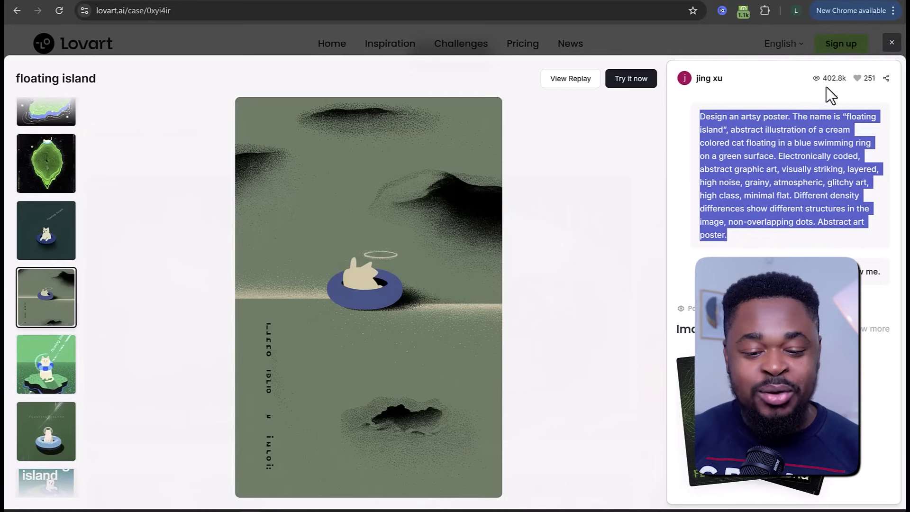
pyautogui.click(891, 44)
# Read the prompt behind the My Morning Muse kitten poster, then close it
pyautogui.scroll(-6, 570, 324)
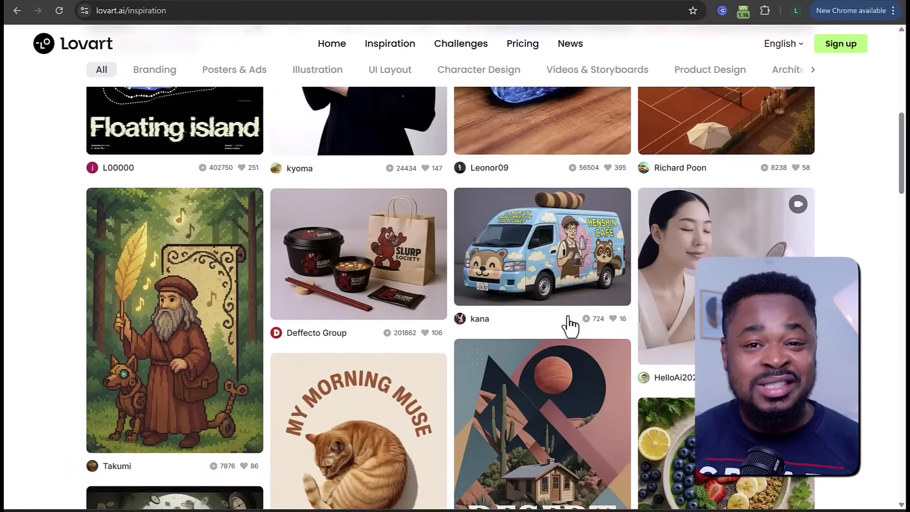
pyautogui.scroll(-1, 570, 325)
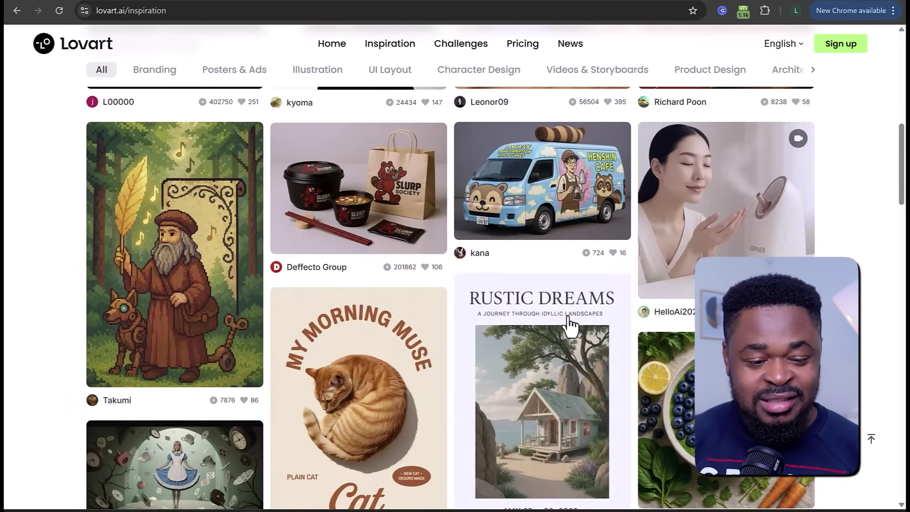
pyautogui.scroll(-1, 570, 325)
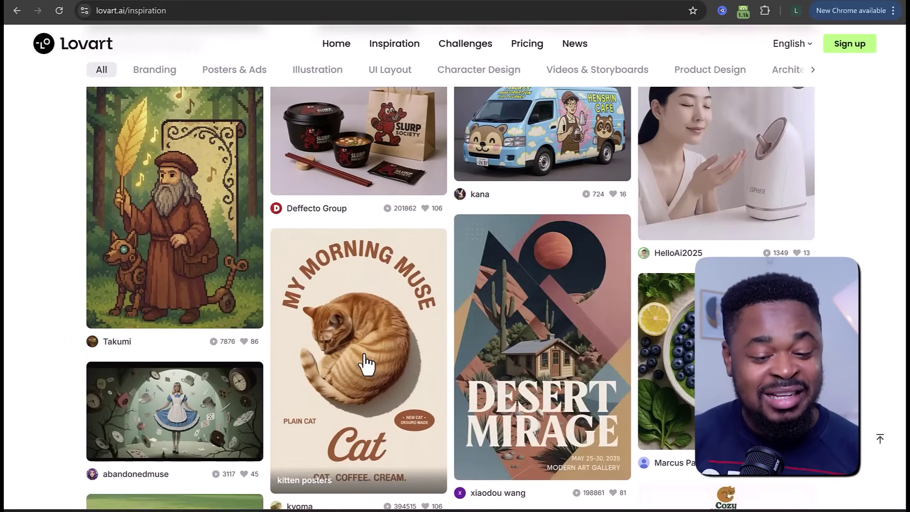
pyautogui.click(366, 364)
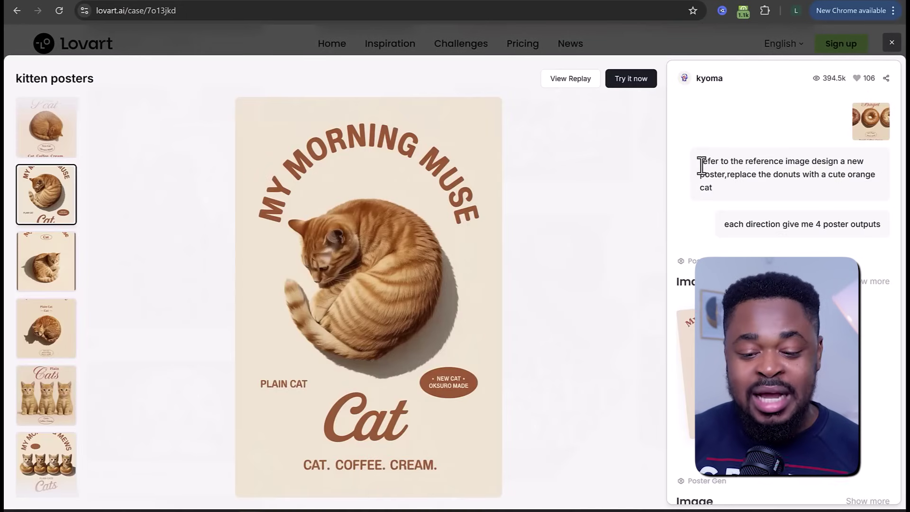
pyautogui.moveTo(700, 161); pyautogui.dragTo(722, 191)
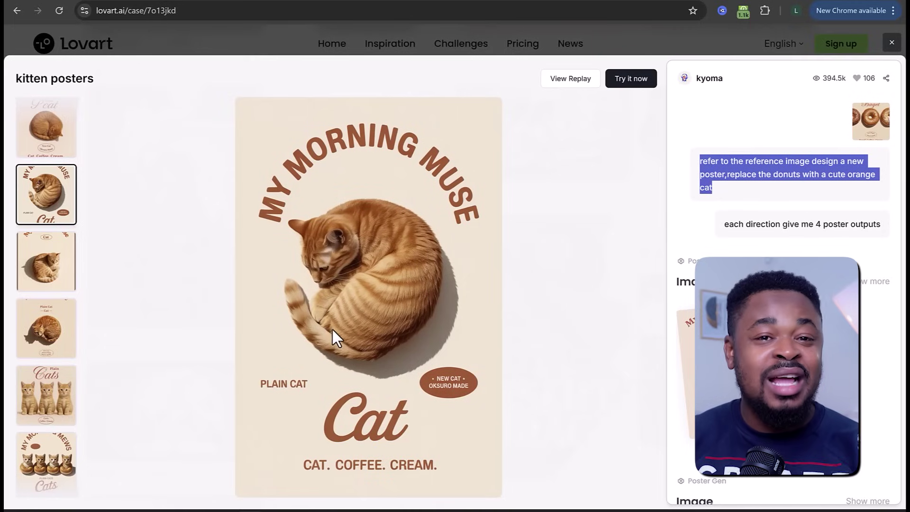
pyautogui.click(891, 44)
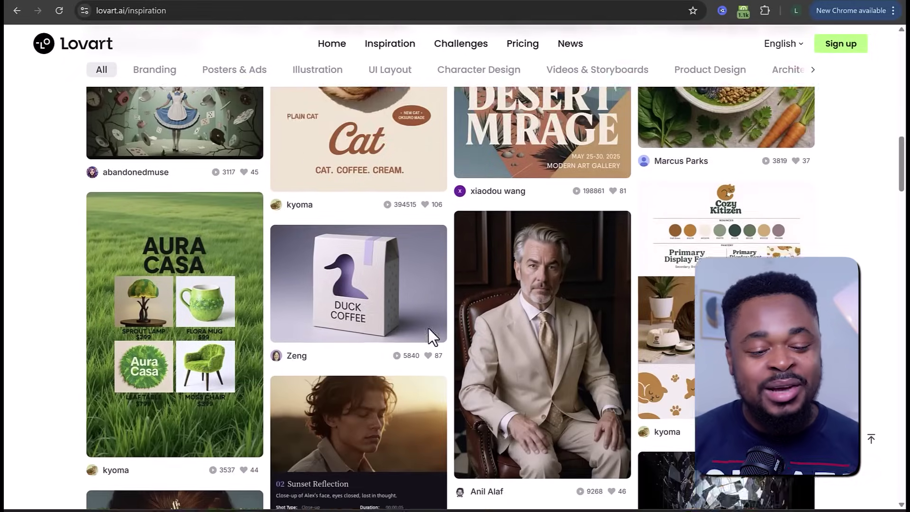
pyautogui.scroll(-1, 427, 335)
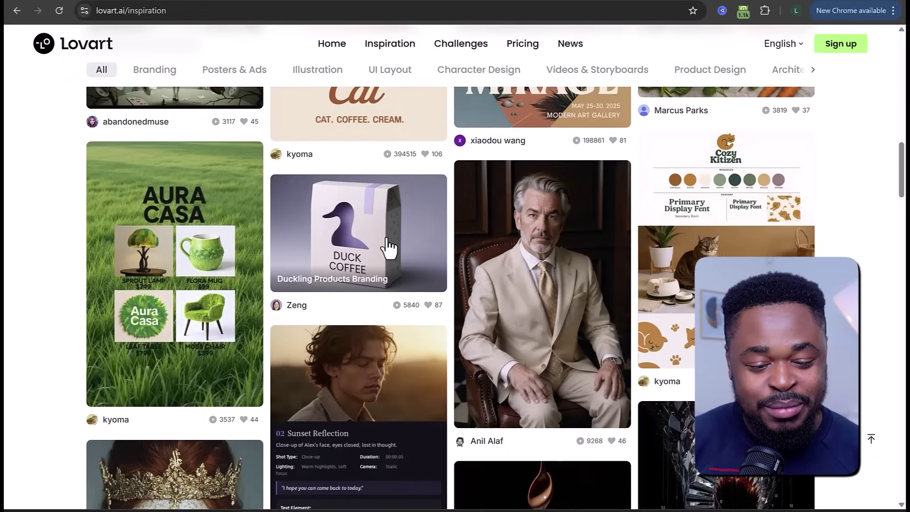
# View the Duckling Products Branding case, then browse down and open the Summer Sale skincare poster
pyautogui.click(388, 242)
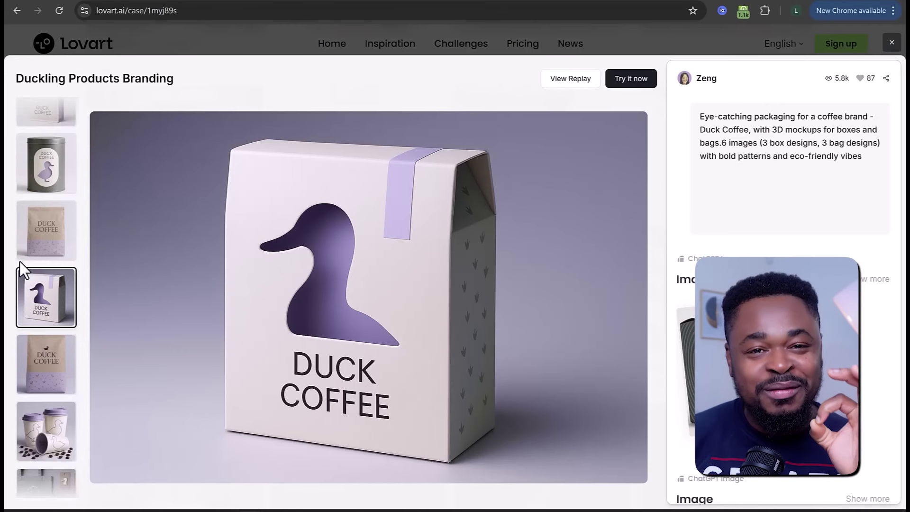
pyautogui.scroll(5, 45, 264)
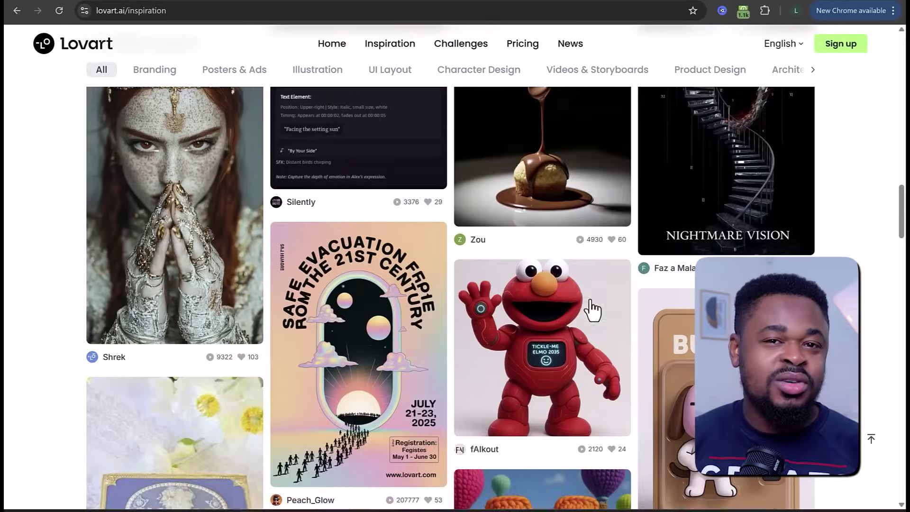
pyautogui.scroll(-10, 590, 305)
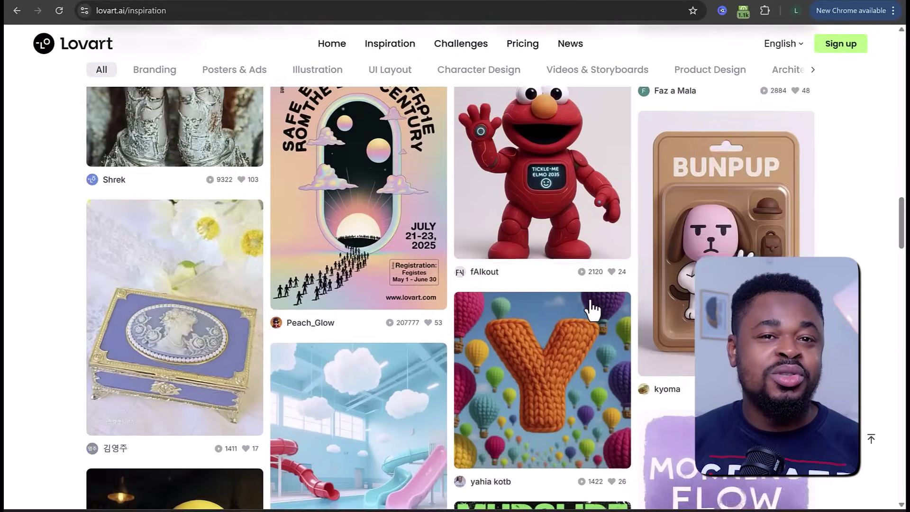
pyautogui.scroll(-5, 392, 385)
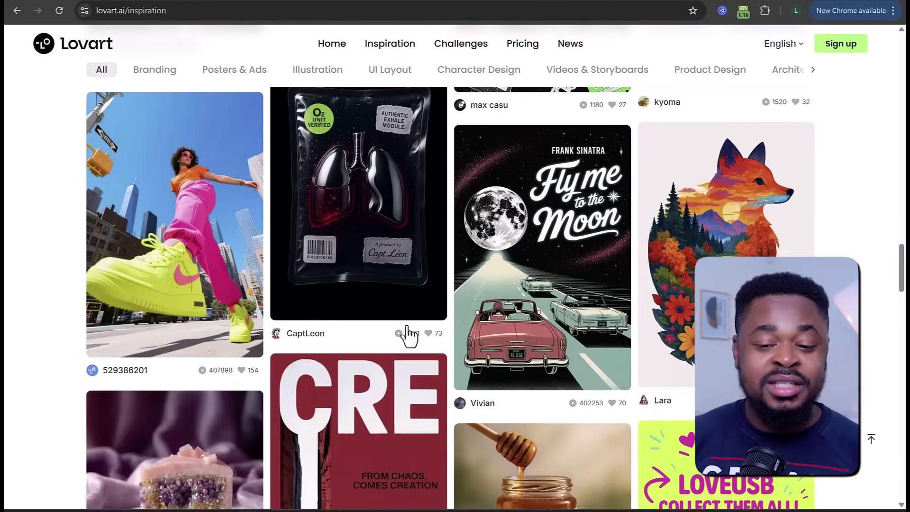
pyautogui.scroll(-11, 541, 320)
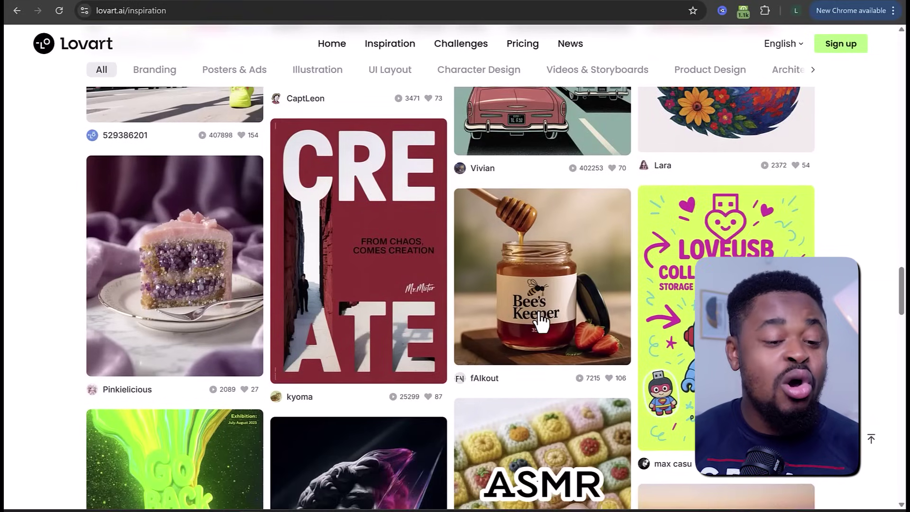
pyautogui.scroll(-12, 539, 311)
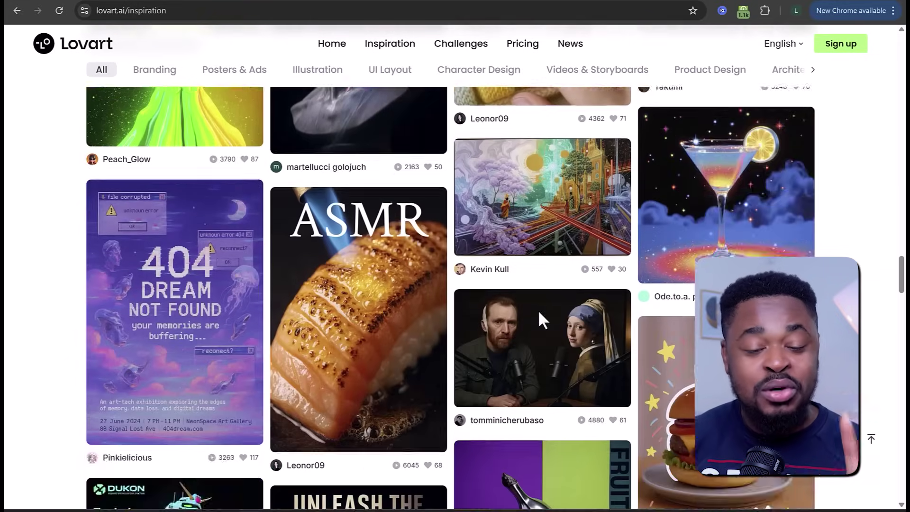
pyautogui.scroll(-6, 538, 311)
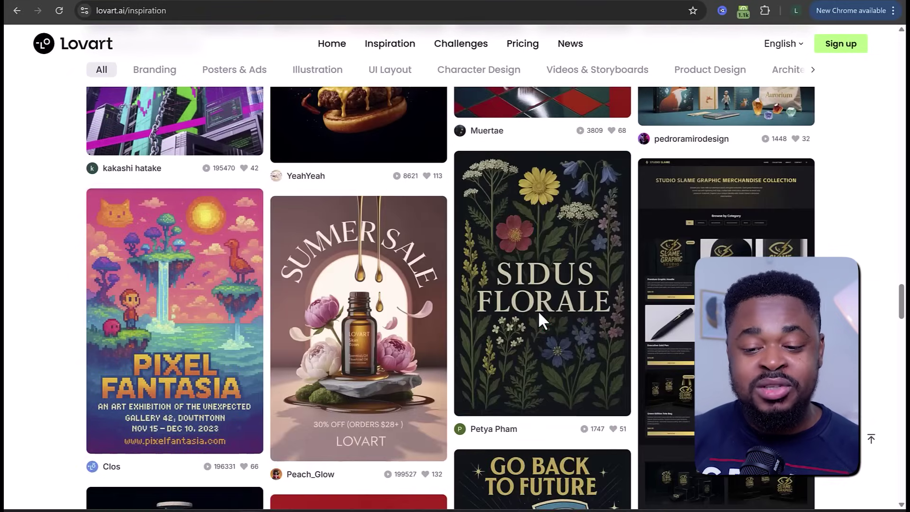
pyautogui.click(393, 319)
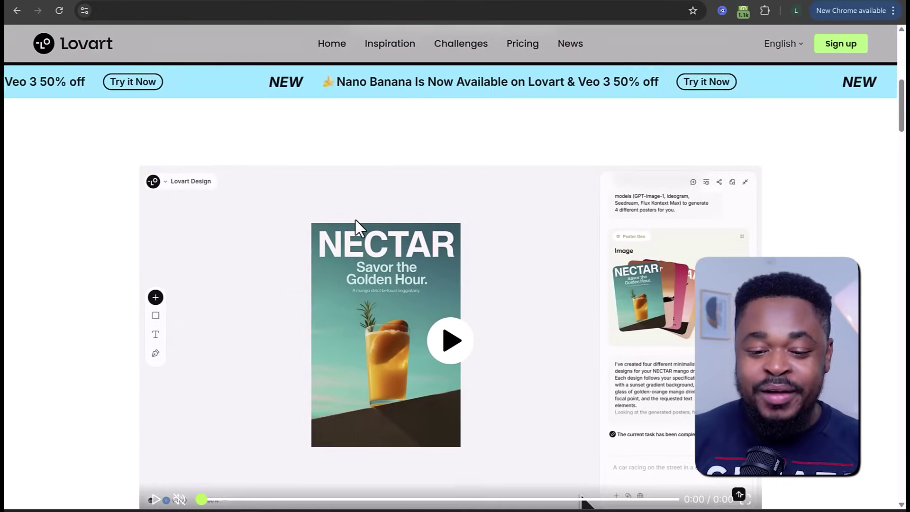
# From the WHY LOVART section, choose Try Now to bring up the Welcome to Lovart sign-in options
pyautogui.scroll(-5, 355, 221)
pyautogui.scroll(-3, 355, 220)
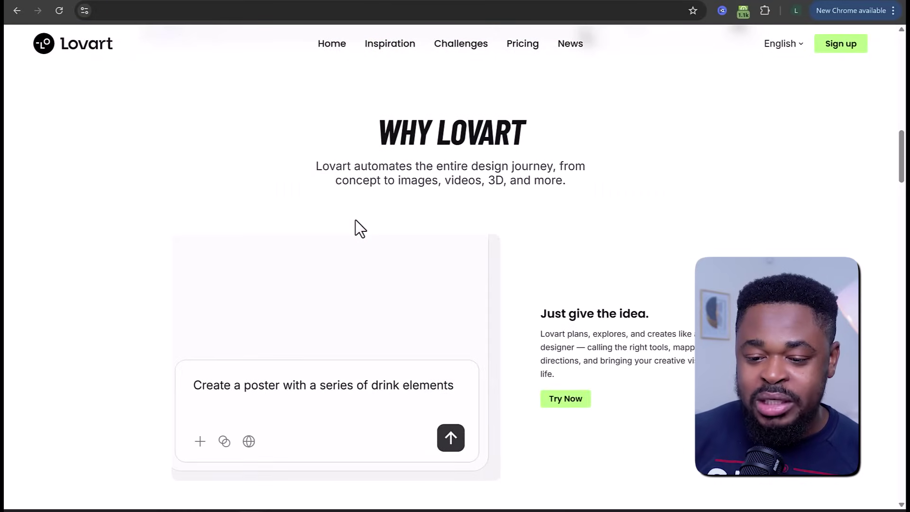
pyautogui.click(565, 398)
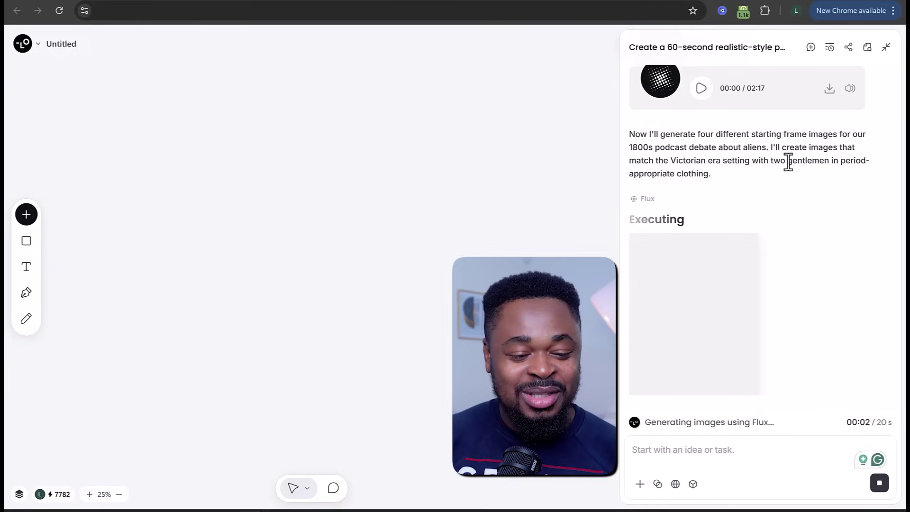
pyautogui.scroll(4, 786, 166)
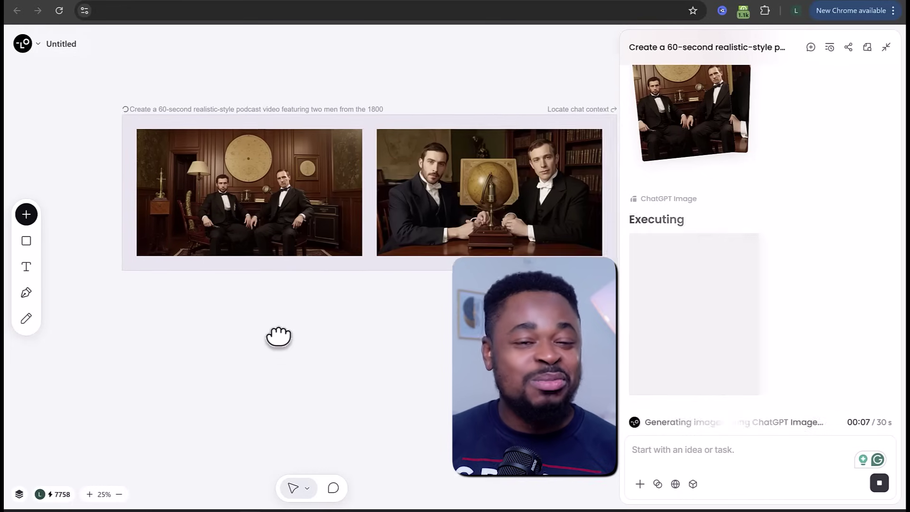
pyautogui.moveTo(279, 335); pyautogui.dragTo(263, 333)
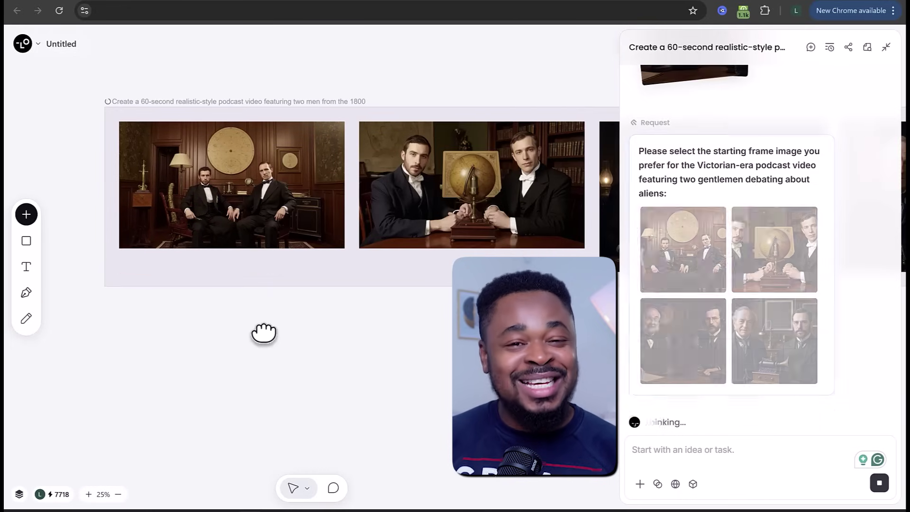
pyautogui.moveTo(369, 379); pyautogui.dragTo(550, 201)
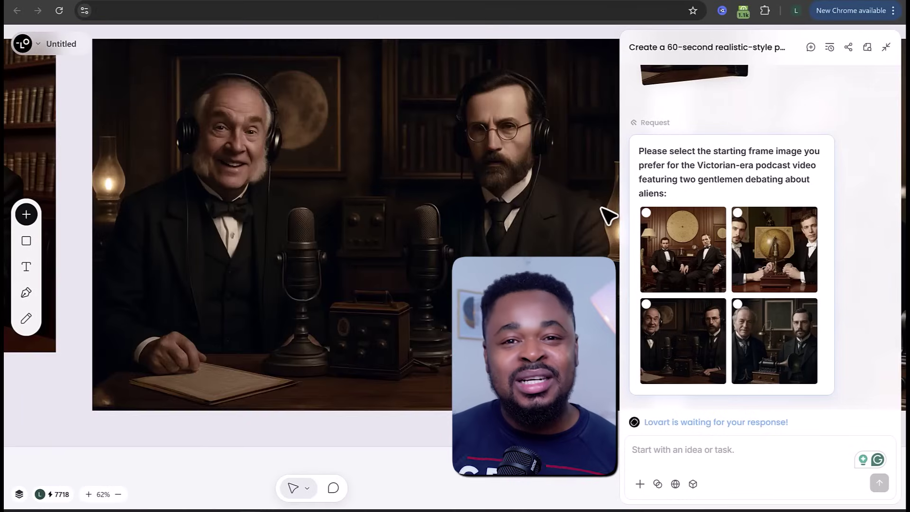
pyautogui.click(263, 189)
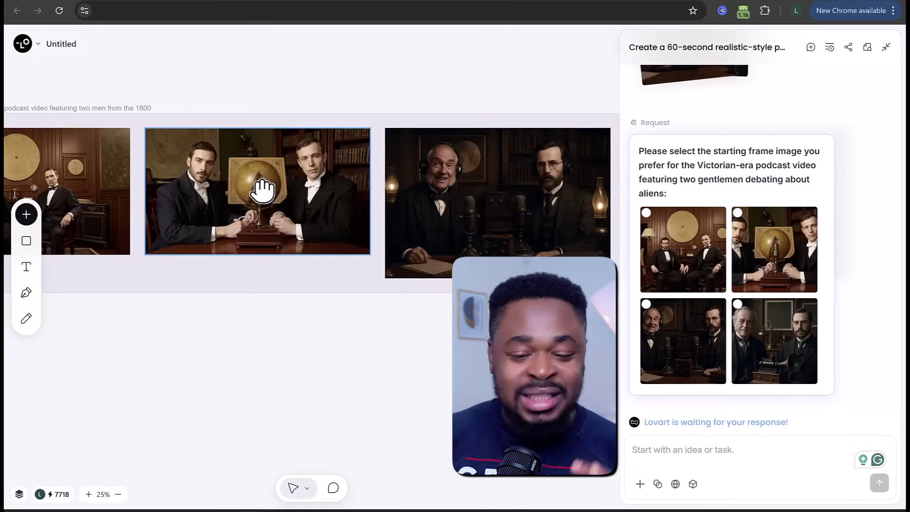
pyautogui.scroll(5, 263, 192)
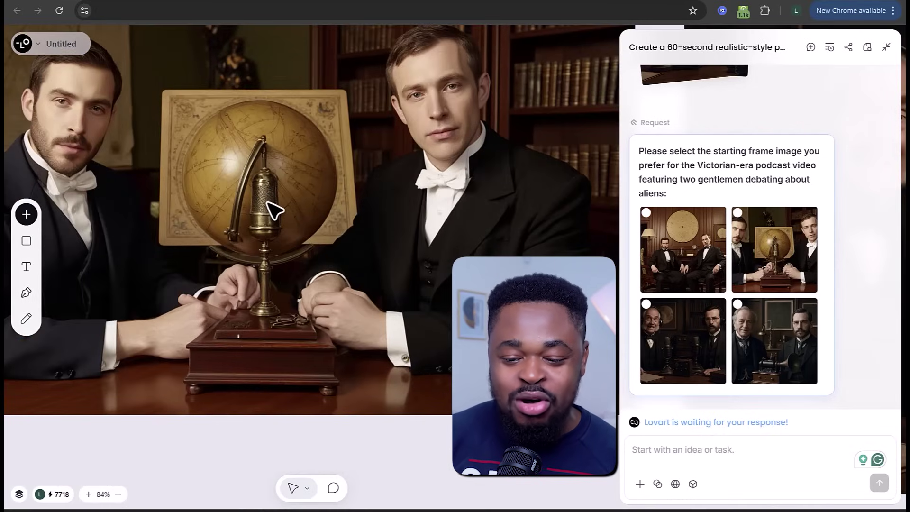
pyautogui.scroll(-3, 274, 210)
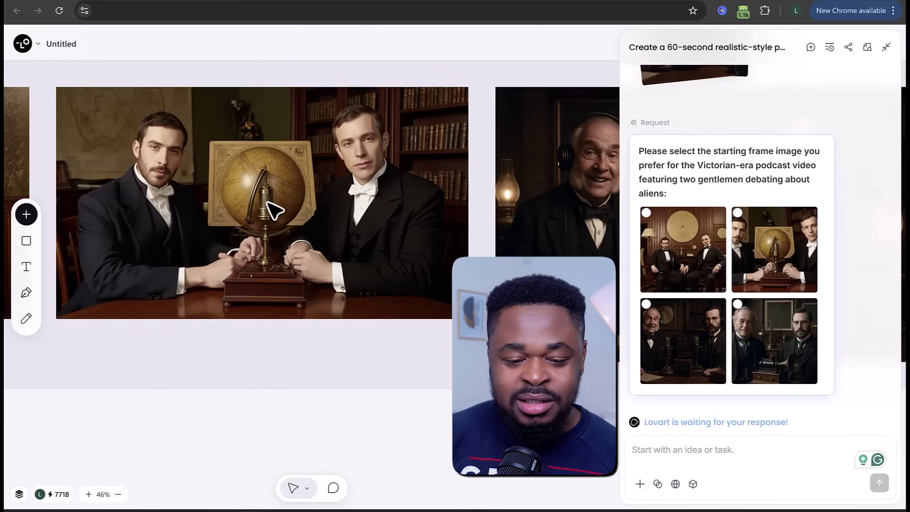
pyautogui.scroll(-2, 274, 210)
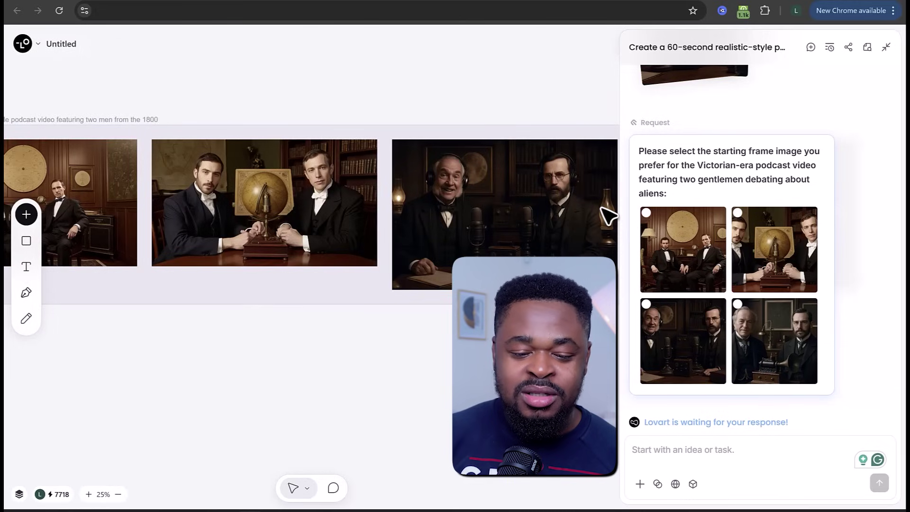
pyautogui.scroll(4, 608, 215)
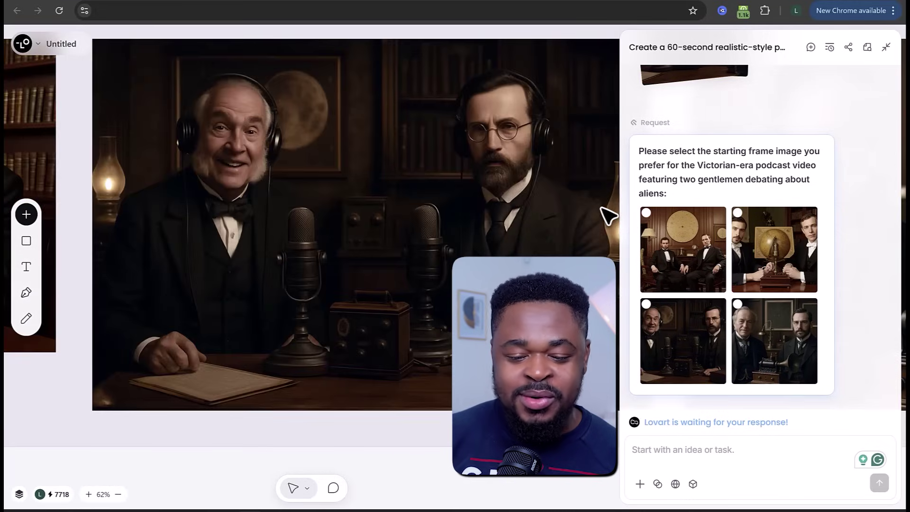
pyautogui.scroll(-3, 608, 215)
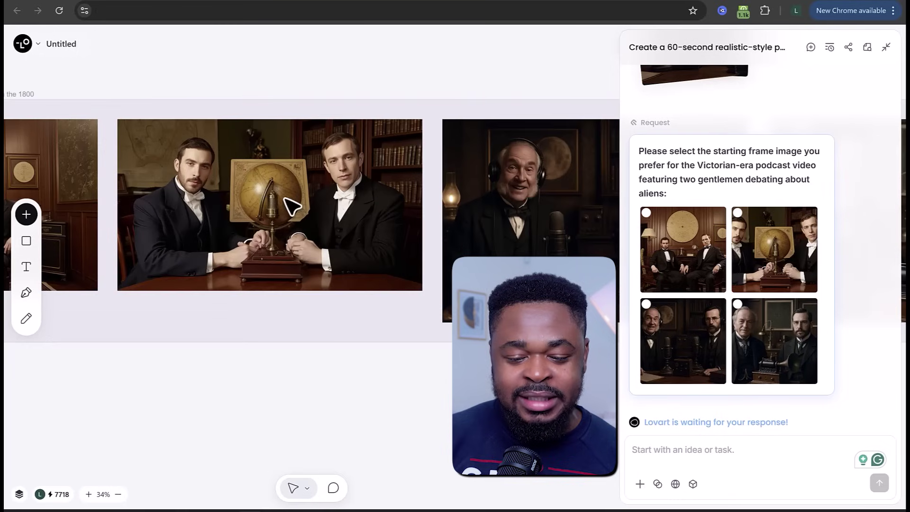
# Use the second image as the podcast's starting frame, then send the 60-second social media advice video request
pyautogui.click(738, 215)
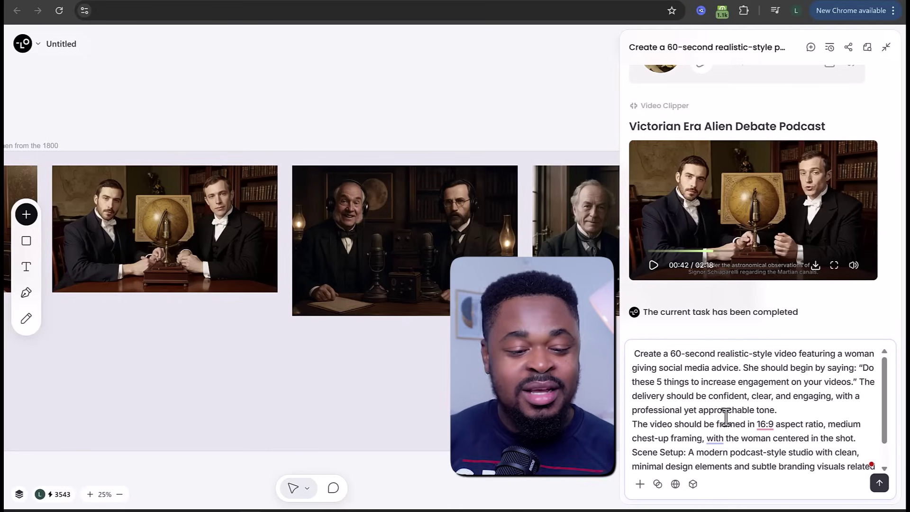
pyautogui.moveTo(774, 424)
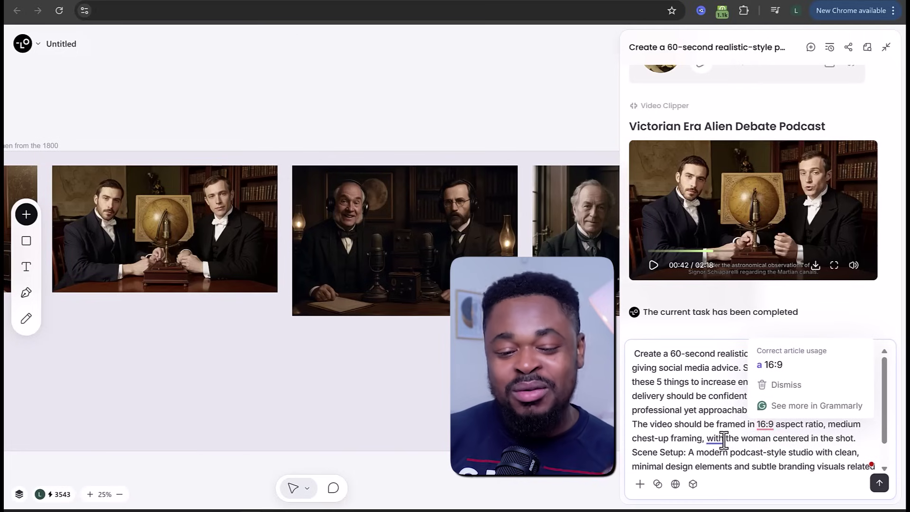
pyautogui.scroll(-1, 716, 440)
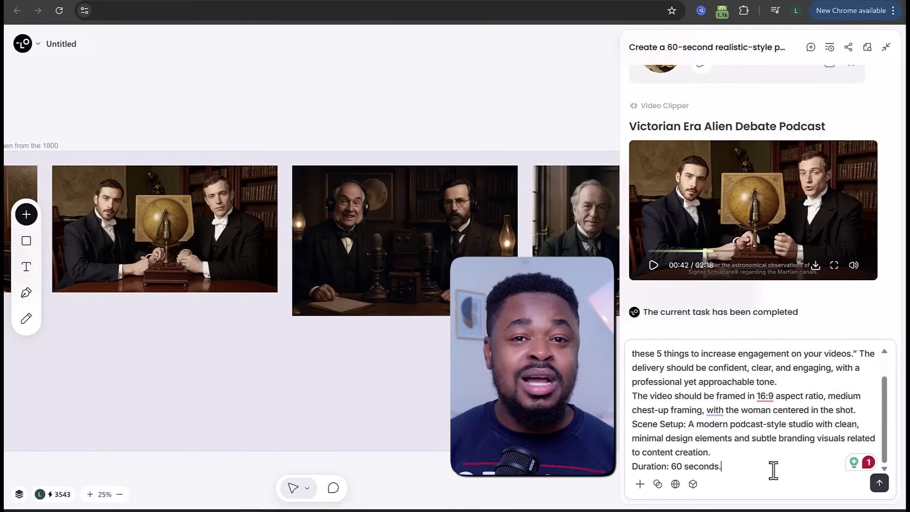
pyautogui.click(879, 484)
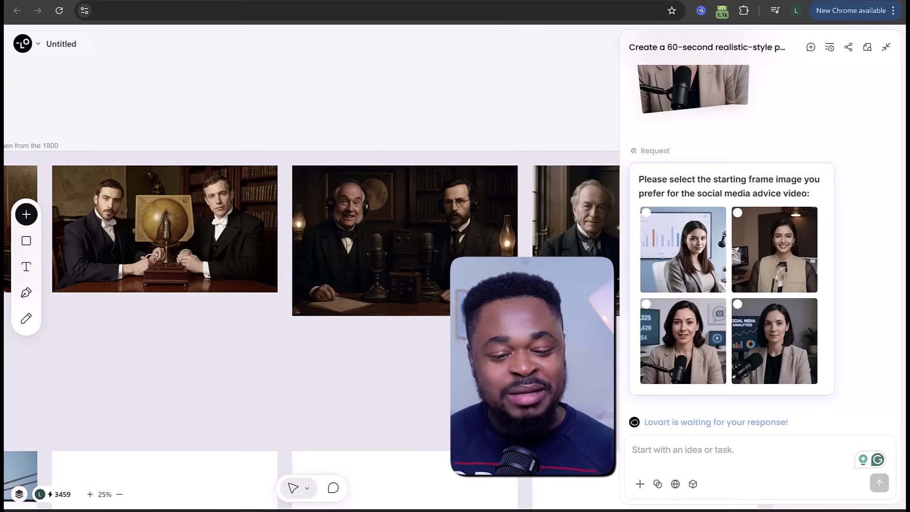
# Pick the second woman image as the social media advice video's starting frame
pyautogui.click(709, 342)
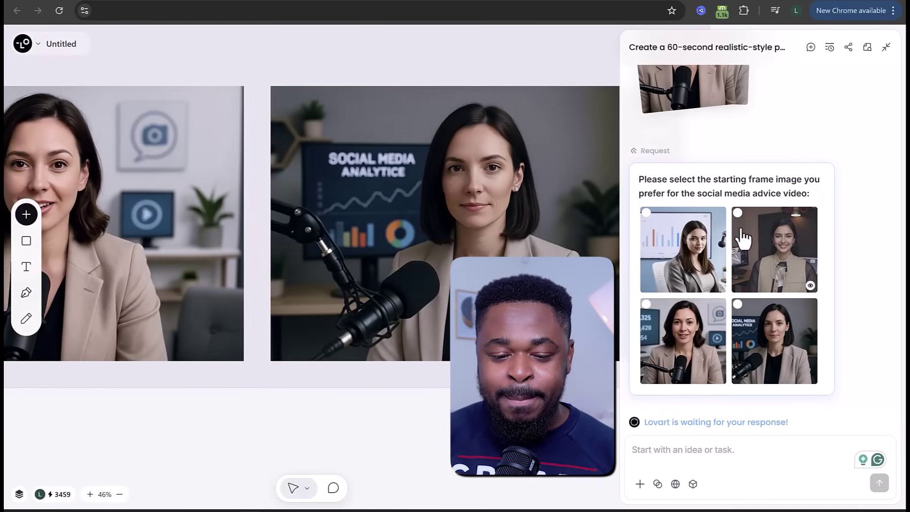
pyautogui.click(742, 232)
pyautogui.click(879, 482)
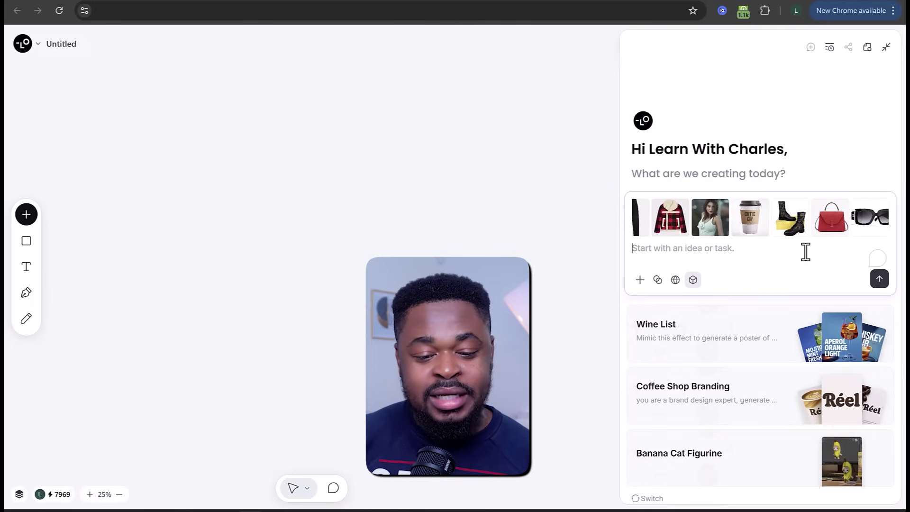
# Send 'Put all items on the character' with Nano Banana as the only image model
pyautogui.write('Put all items on the character')
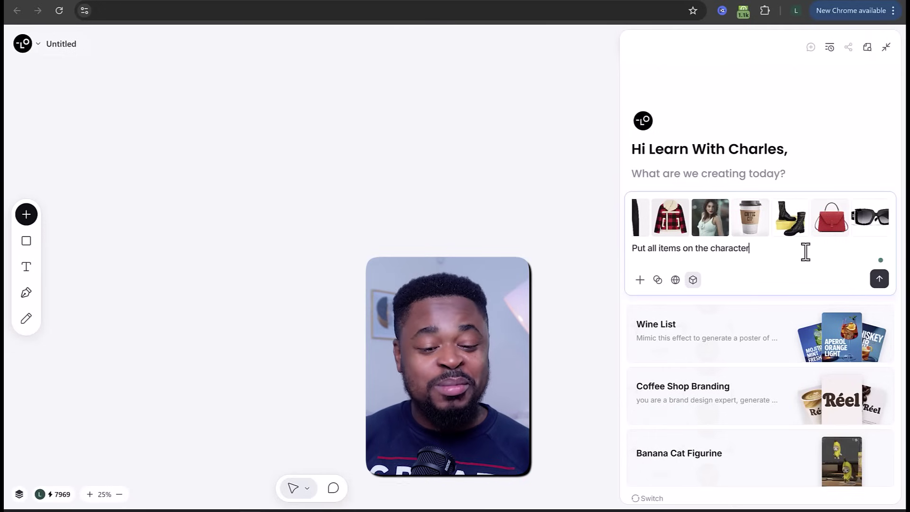
pyautogui.click(693, 280)
pyautogui.click(685, 190)
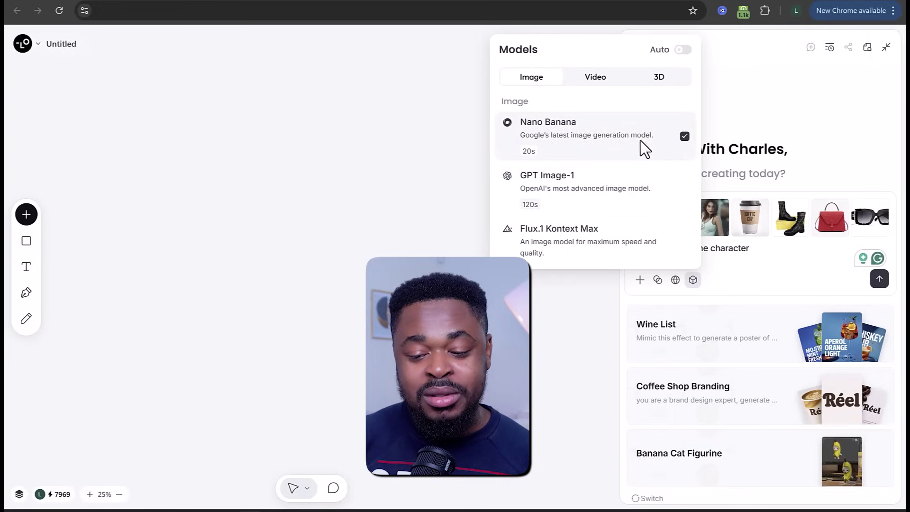
pyautogui.click(879, 285)
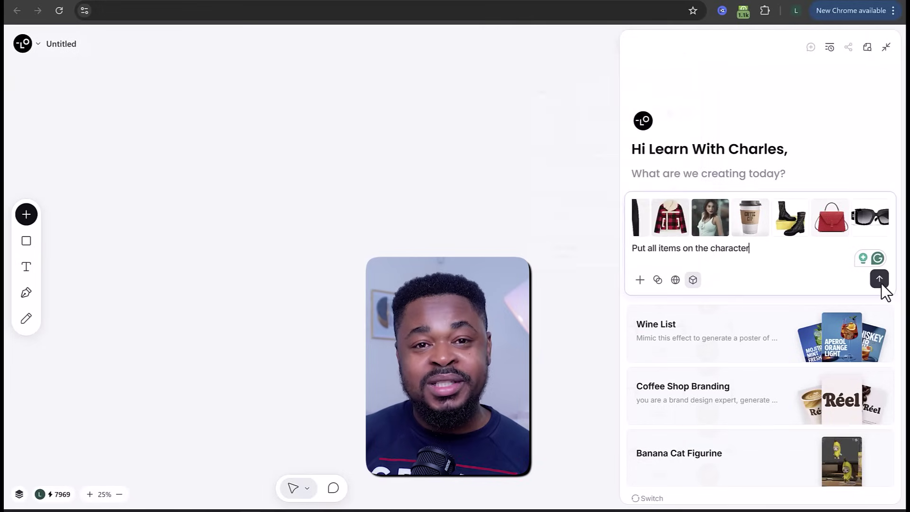
pyautogui.click(879, 280)
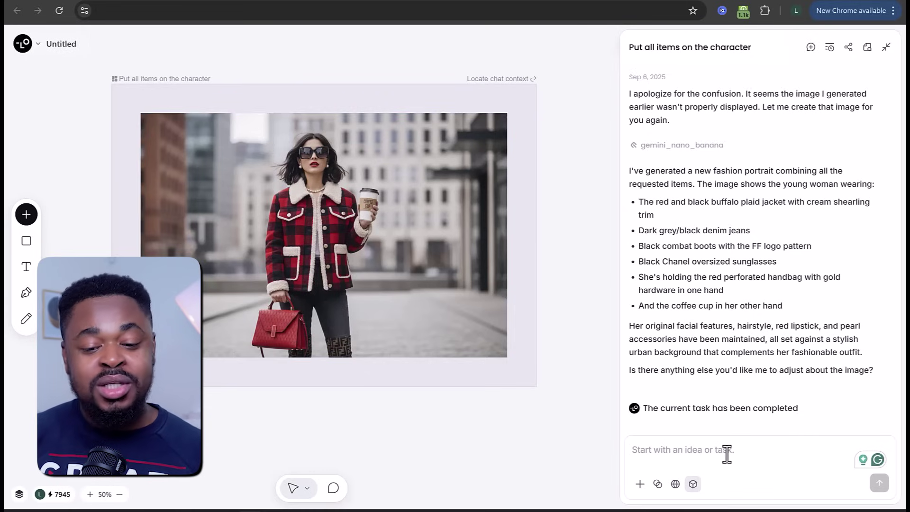
# Request a 9:16 full-character version of the fashion portrait
pyautogui.write('make the image aspect ratio to')
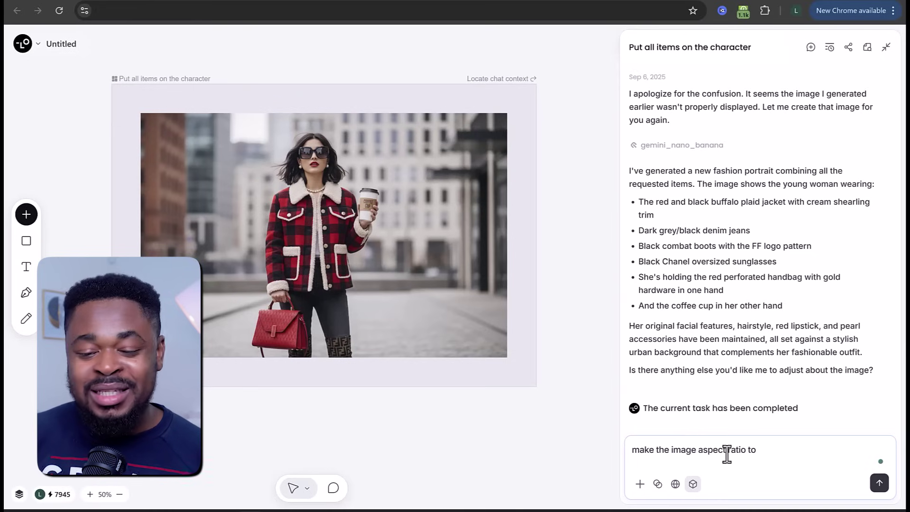
pyautogui.write('the full chract')
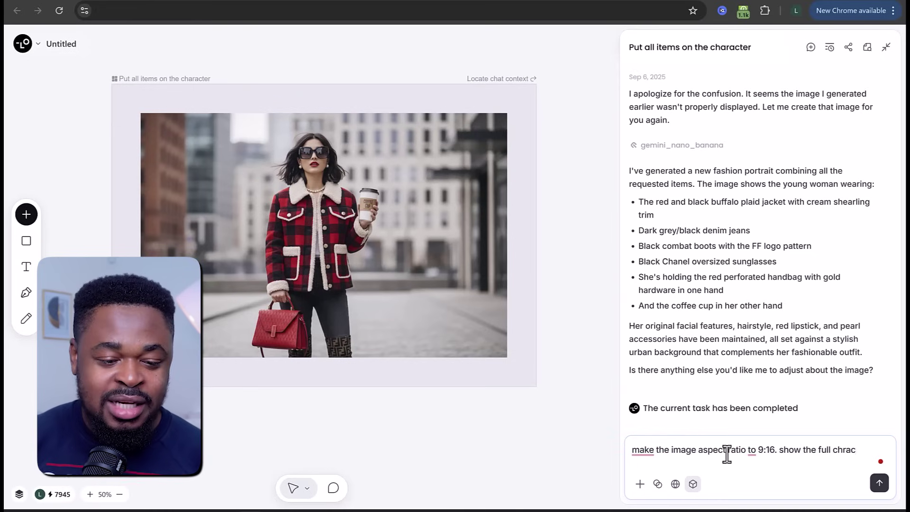
pyautogui.press('Return')
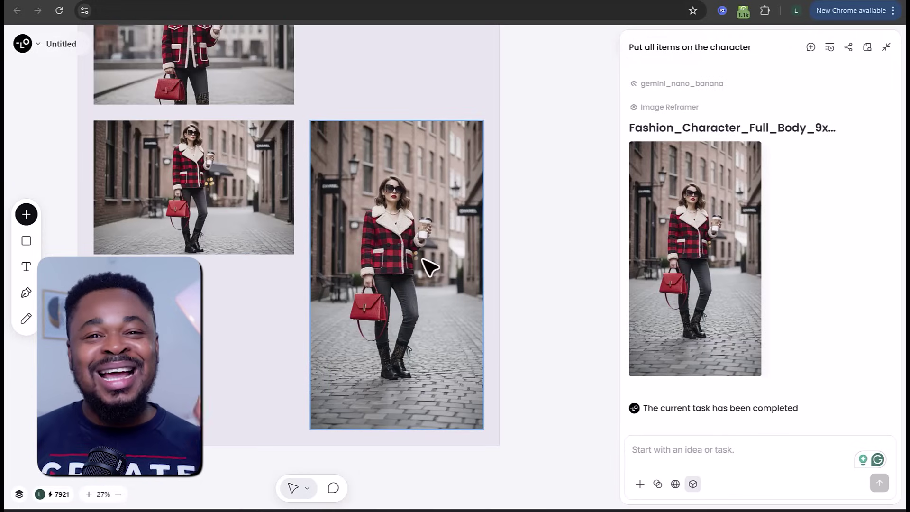
pyautogui.scroll(2, 463, 341)
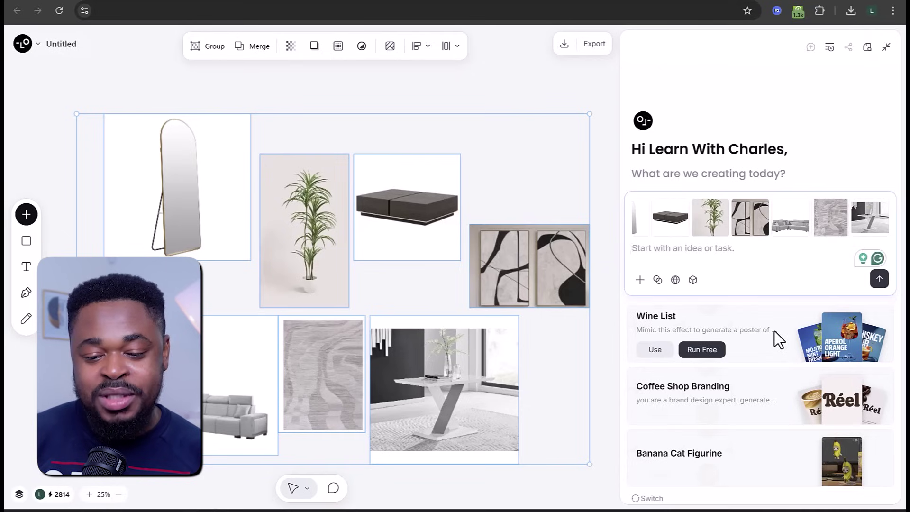
pyautogui.write('put these in a modern living room')
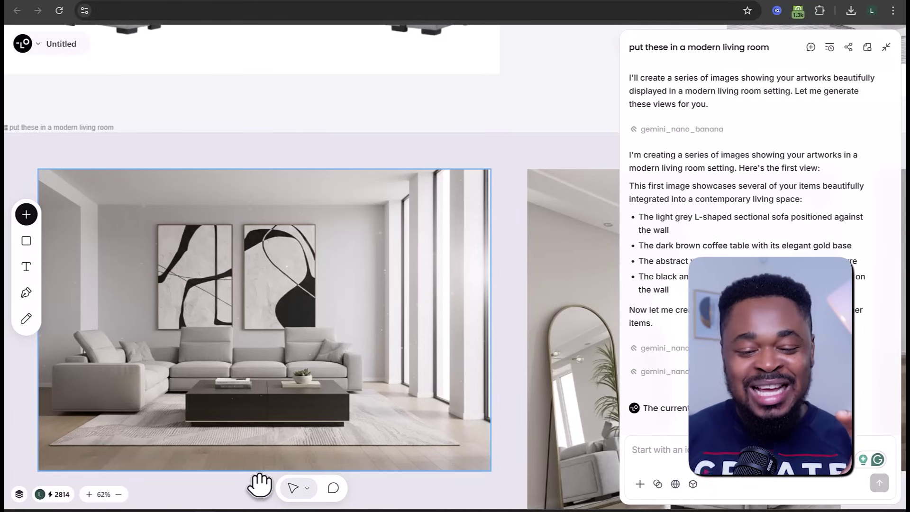
pyautogui.moveTo(261, 484); pyautogui.dragTo(29, 284)
pyautogui.hscroll(3, 313, 203)
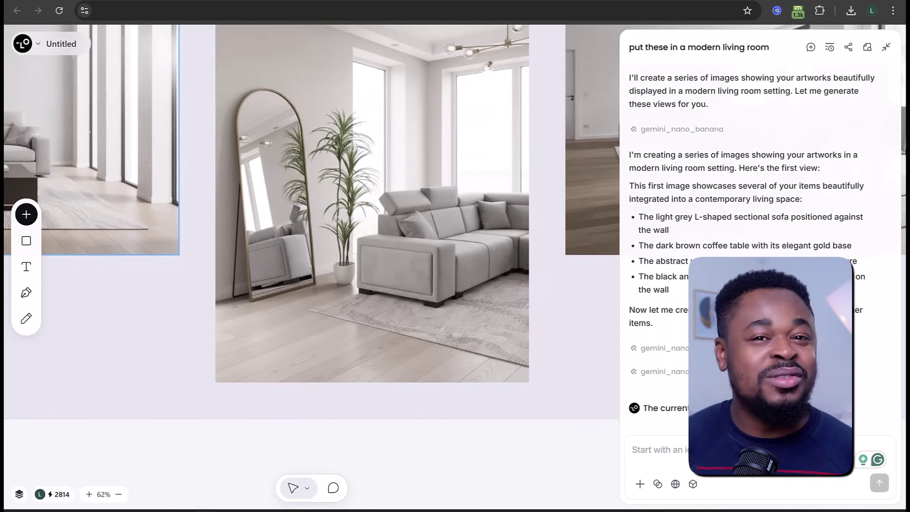
pyautogui.hscroll(-1, 321, 233)
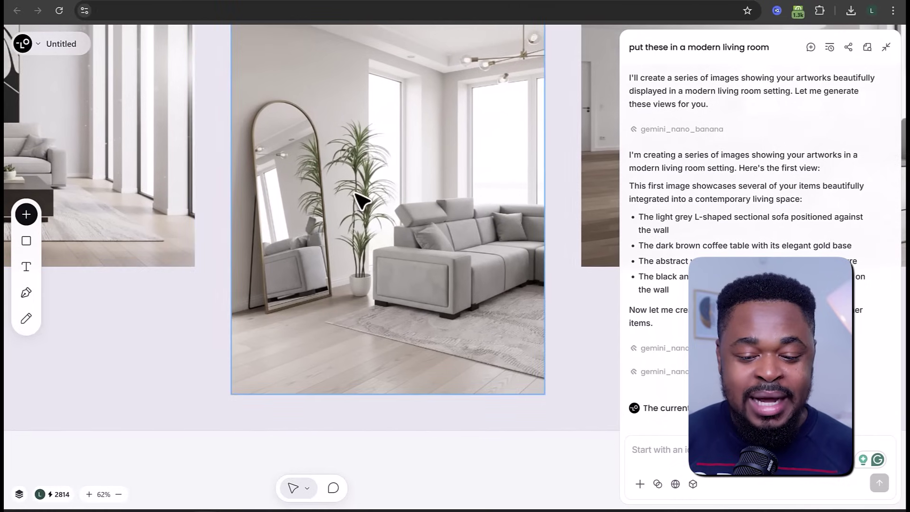
pyautogui.hscroll(3, 519, 382)
pyautogui.scroll(1, 518, 382)
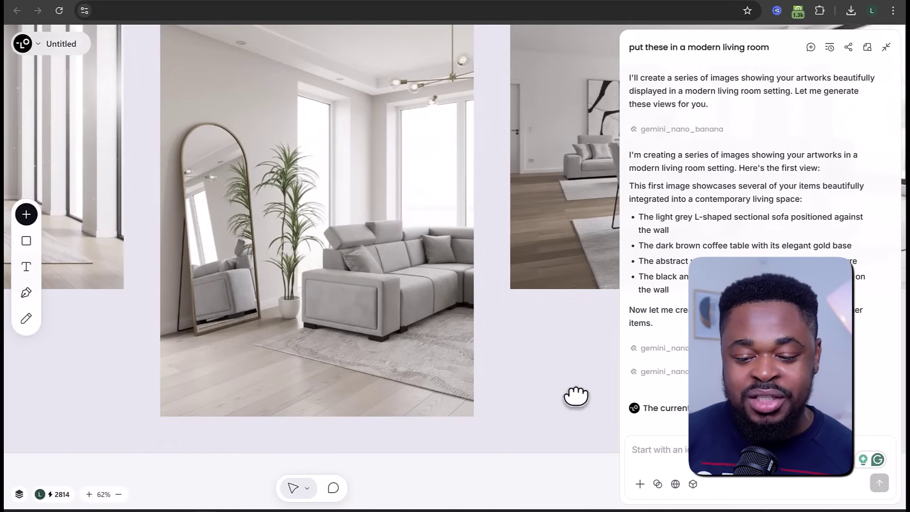
pyautogui.hscroll(10, 567, 400)
pyautogui.scroll(3, 394, 449)
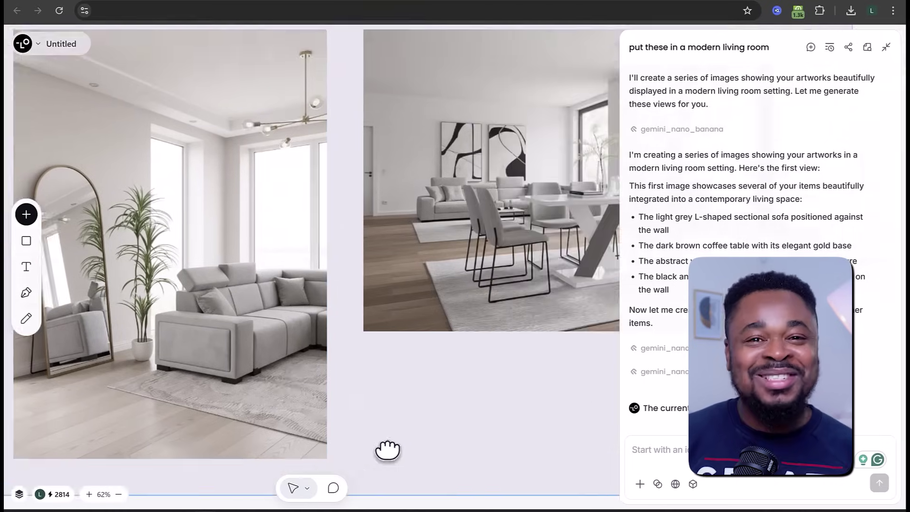
pyautogui.hscroll(5, 279, 458)
pyautogui.scroll(1, 280, 457)
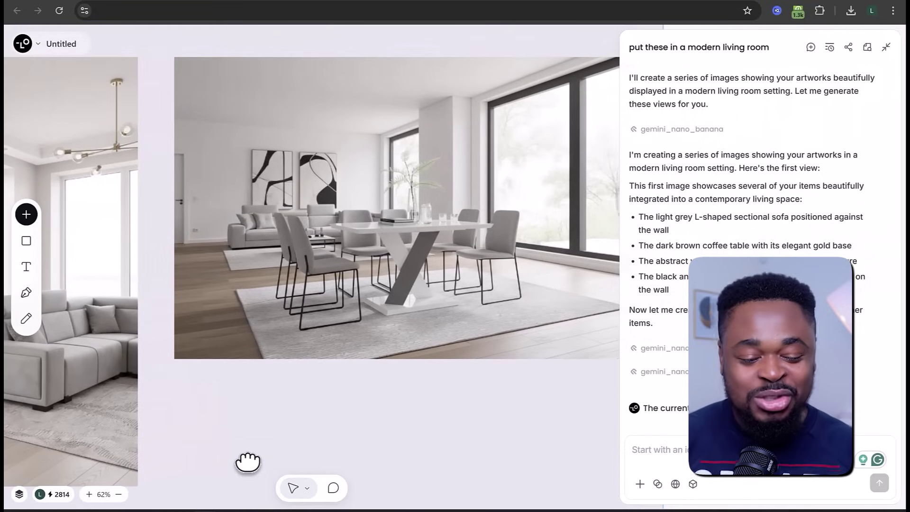
pyautogui.moveTo(247, 462); pyautogui.dragTo(155, 488)
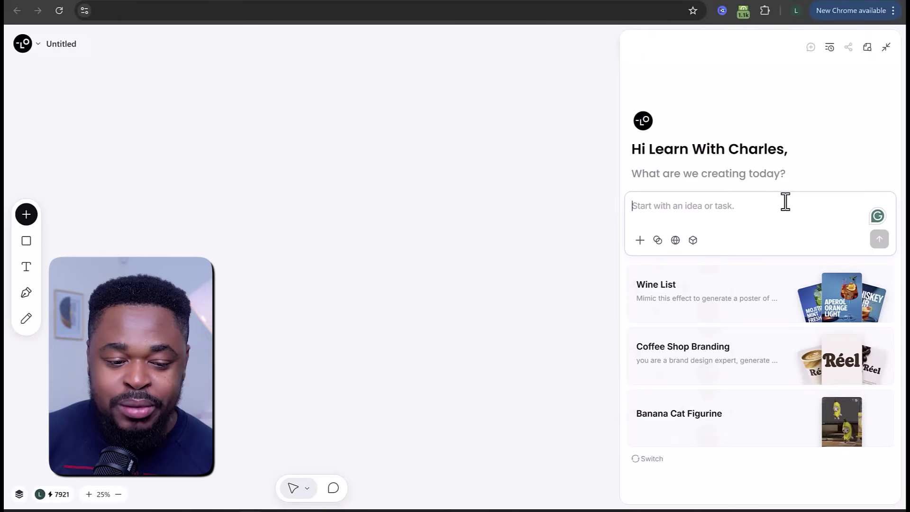
# Paste the prompt for four green Jazzy Burger logos subtitled 'Fresh and Natural'
pyautogui.write('Design four unique logo variations for "Jazzy Burger", incorporating the subtitle "Fresh and Natural." The logos should primarily use green to reflect freshness, with modern fonts that convey a fun yet professional identity suitable for a contemporary food brand.')
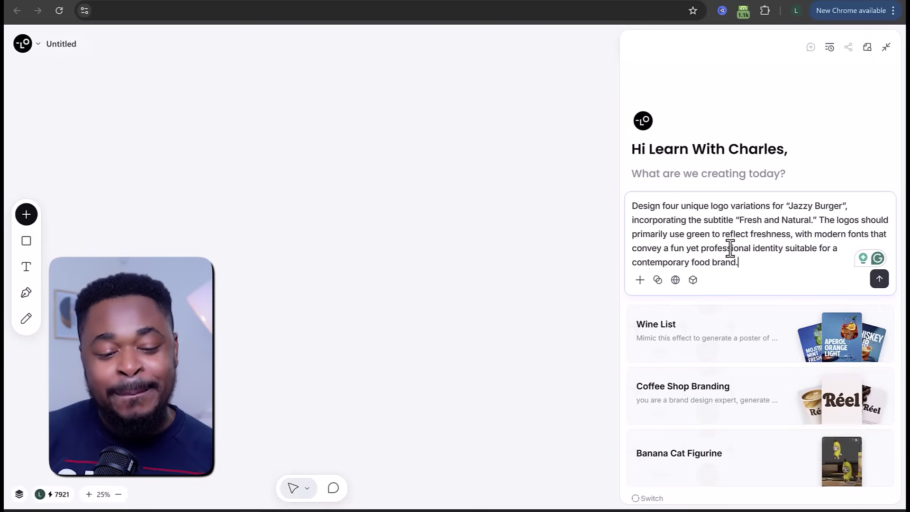
# Generate the four Jazzy Burger logos, view them, then send the Facebook 'Order Now' post request
pyautogui.press('Return')
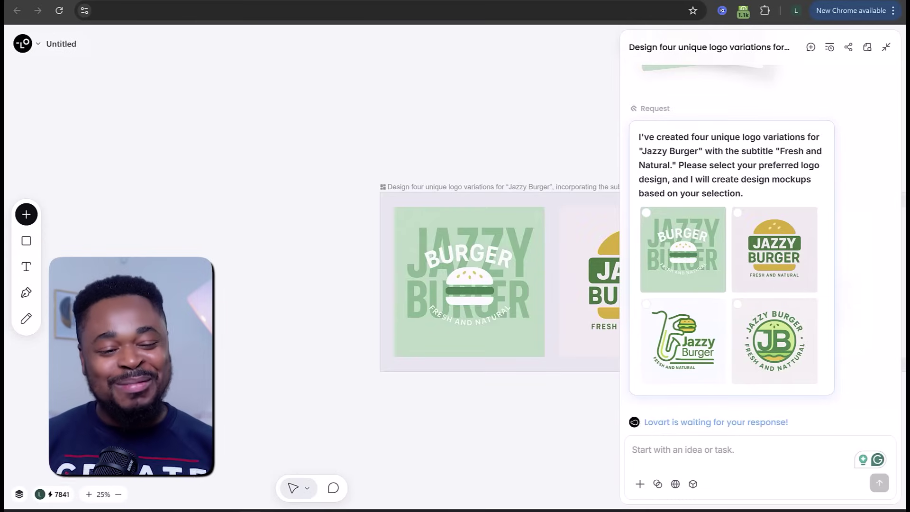
pyautogui.moveTo(499, 463); pyautogui.dragTo(244, 380)
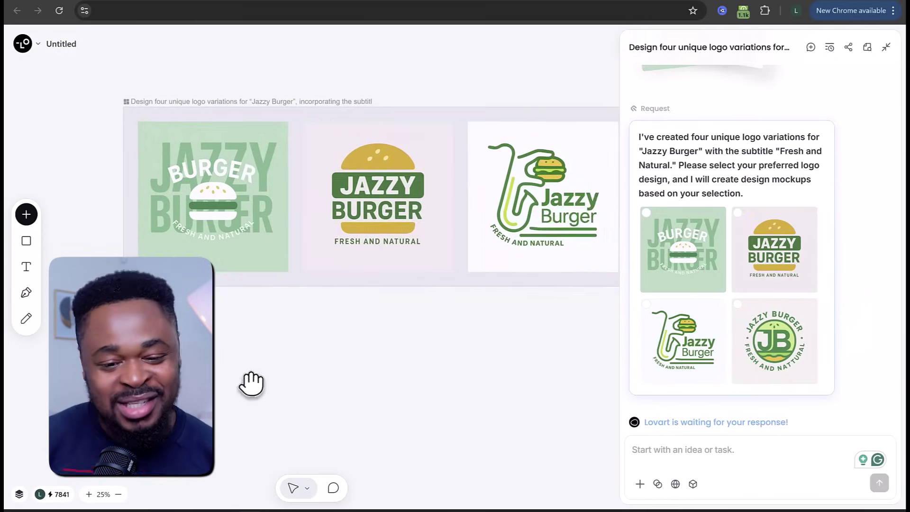
pyautogui.scroll(-3, 279, 391)
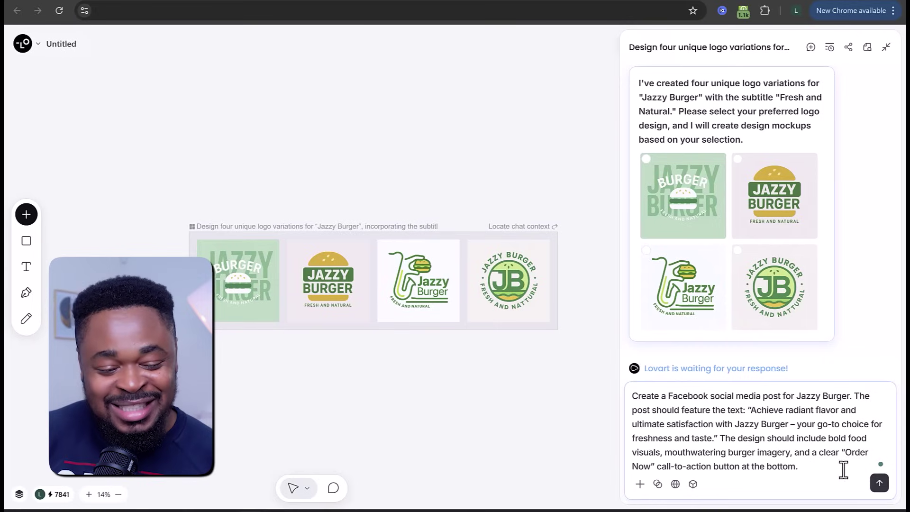
pyautogui.click(880, 483)
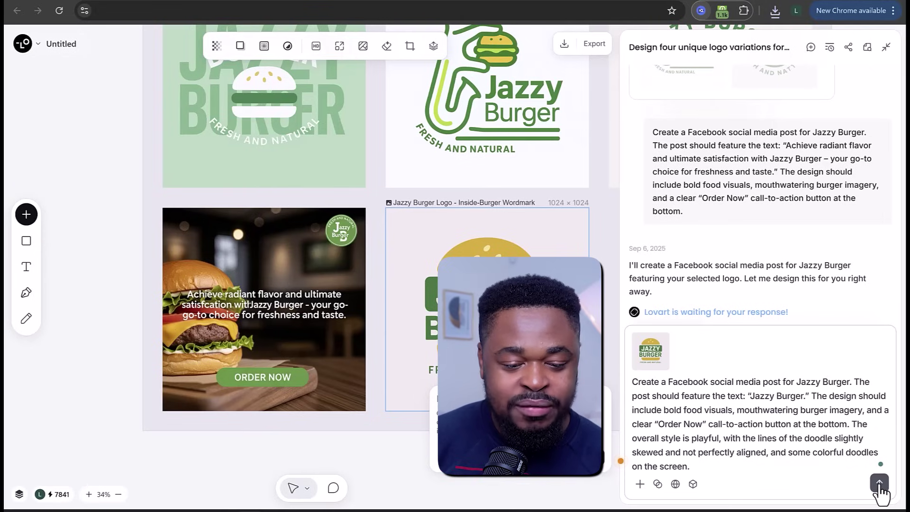
# Send the playful doodle-style burger post request with the chosen logo attached
pyautogui.click(880, 483)
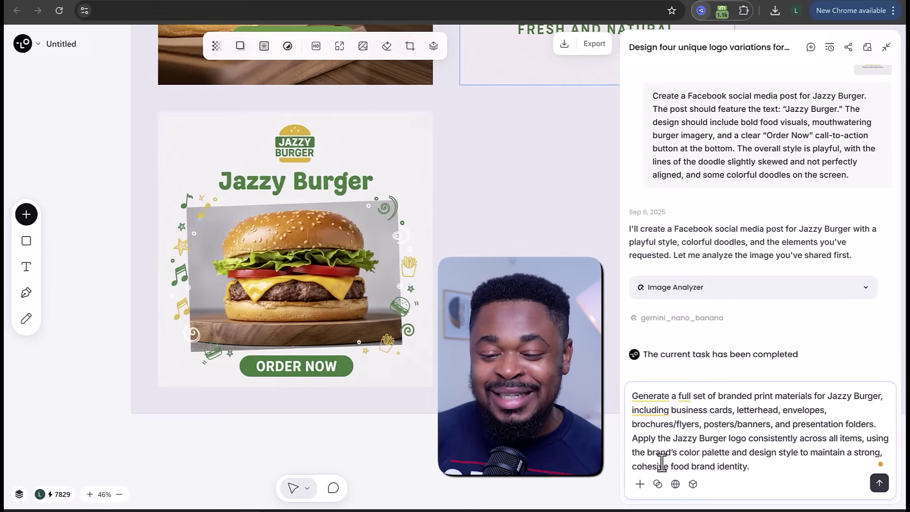
# Paste the Jazzy Burger logo into the chat prompt and zoom over the stationery mockup
pyautogui.hotkey('ctrl', 'v')
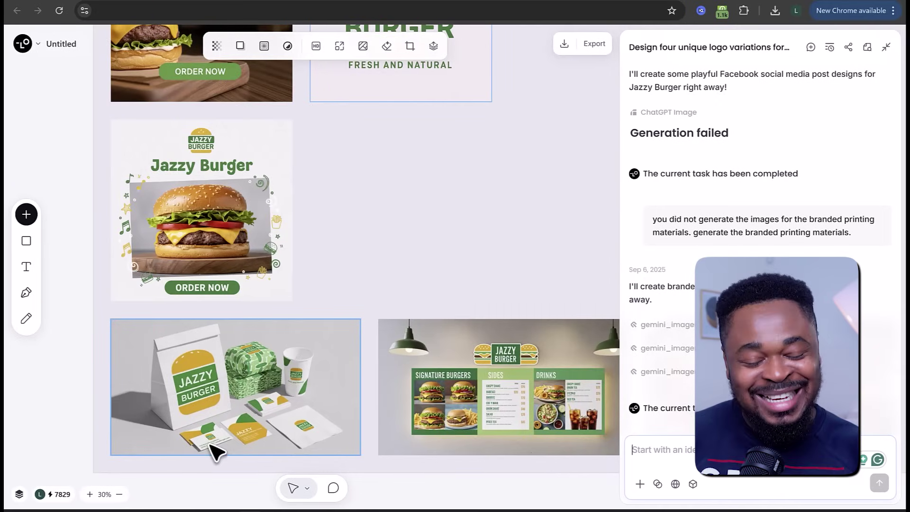
pyautogui.scroll(5, 213, 451)
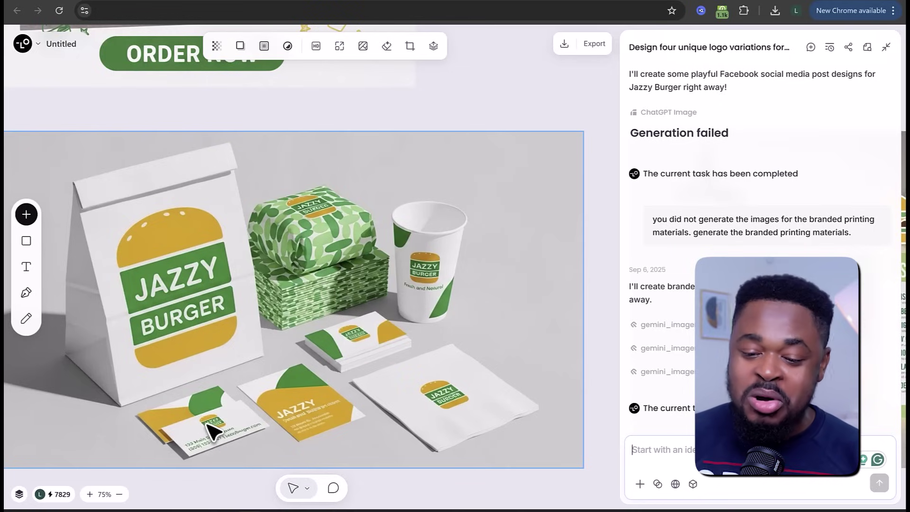
pyautogui.scroll(-5, 422, 407)
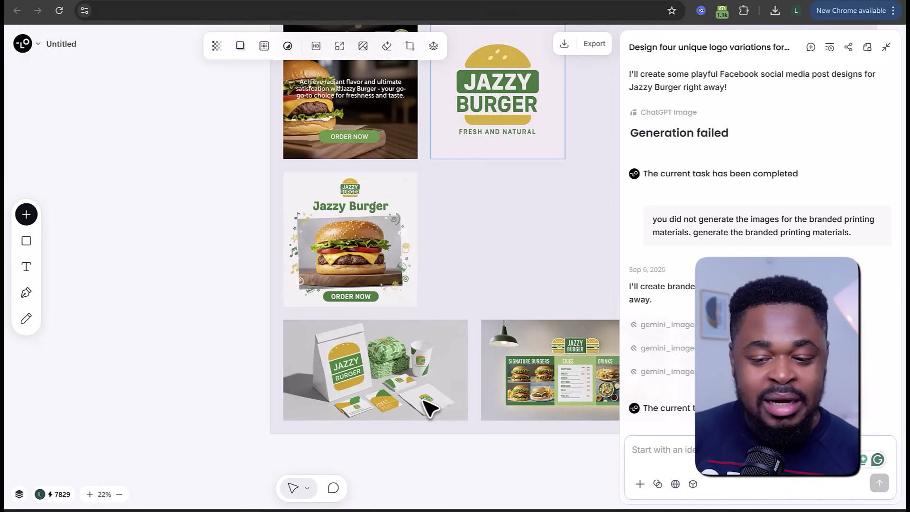
pyautogui.scroll(8, 602, 408)
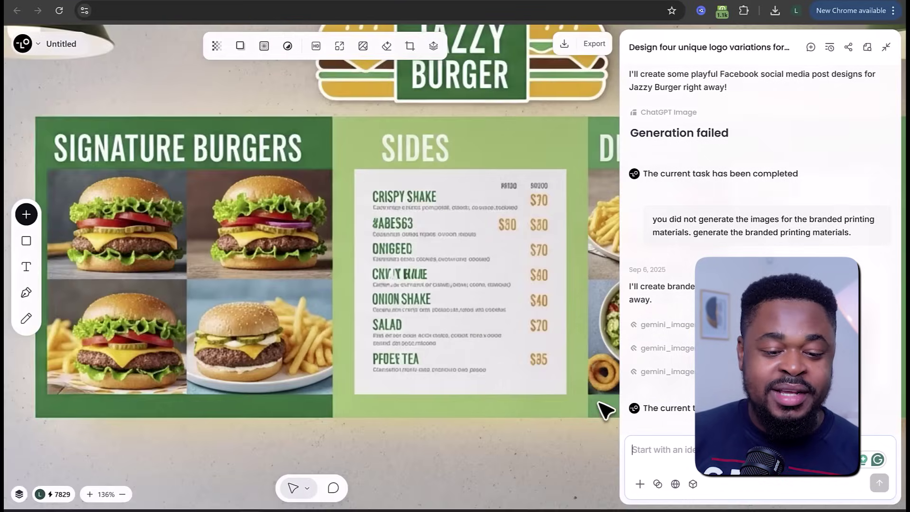
pyautogui.scroll(-2, 602, 408)
pyautogui.scroll(-5, 433, 426)
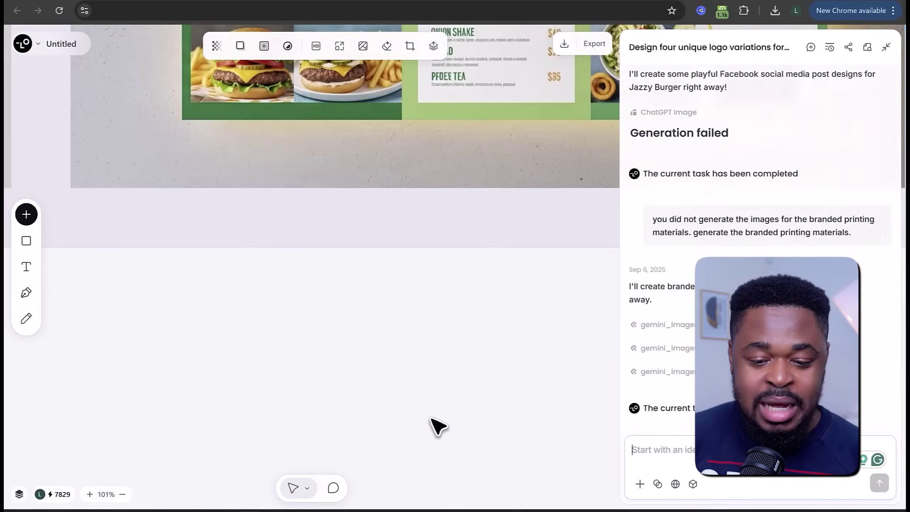
pyautogui.scroll(4, 433, 426)
pyautogui.scroll(-10, 431, 420)
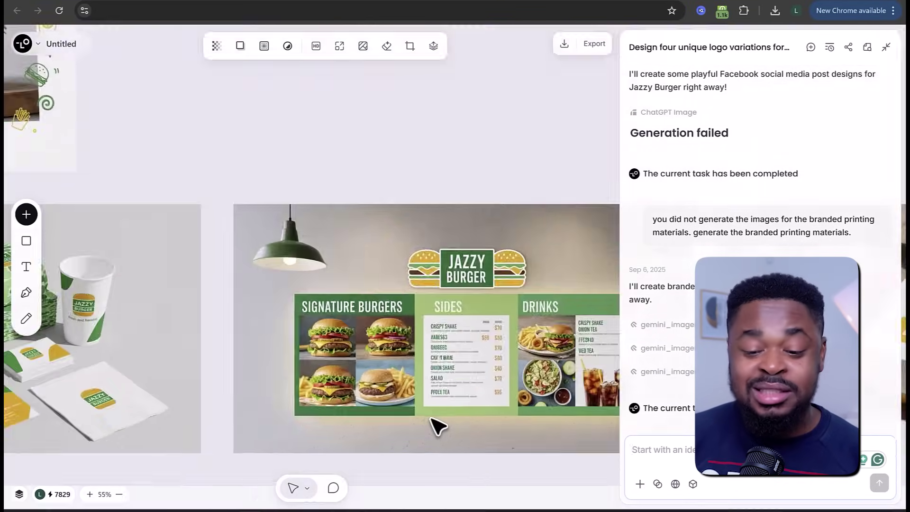
pyautogui.scroll(5, 466, 428)
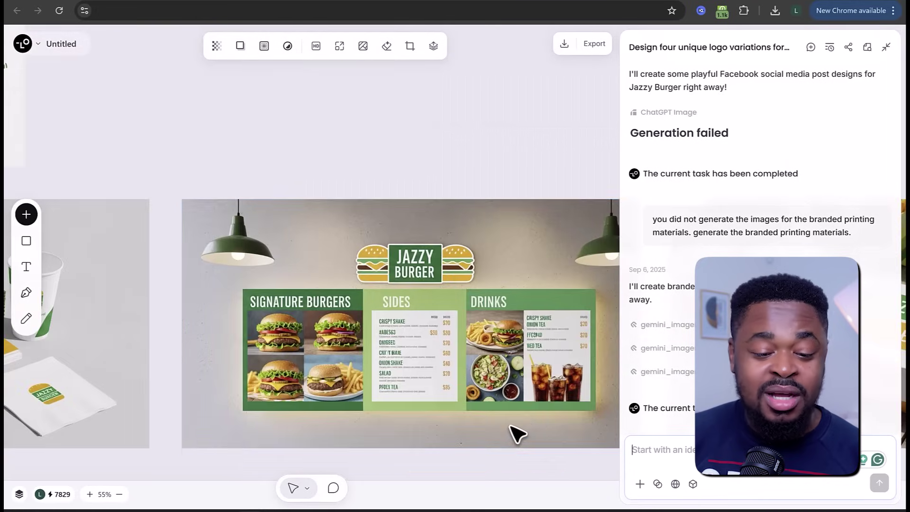
# Pan across the menu board and the takeaway fries and burger packaging mockups
pyautogui.moveTo(455, 467); pyautogui.dragTo(62, 448)
pyautogui.hscroll(3, 62, 448)
pyautogui.scroll(-5, 332, 407)
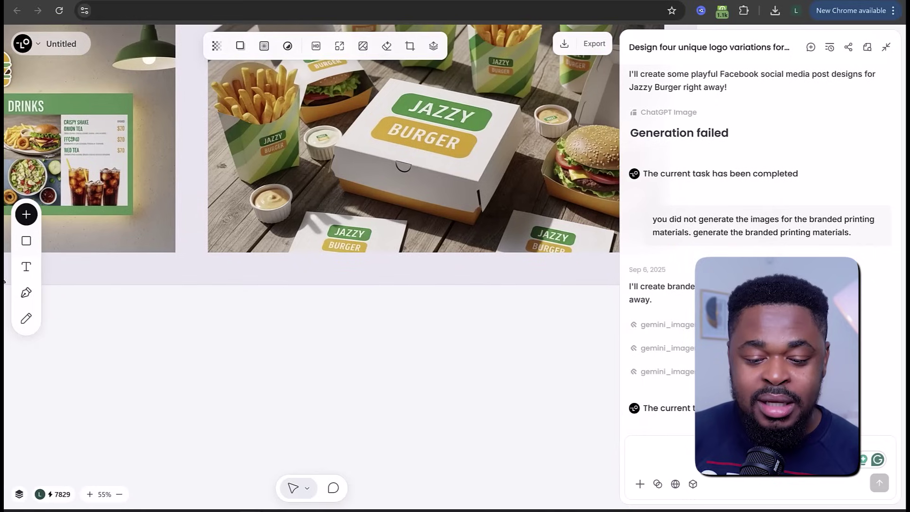
pyautogui.moveTo(523, 405); pyautogui.dragTo(472, 500)
pyautogui.scroll(-6, 445, 419)
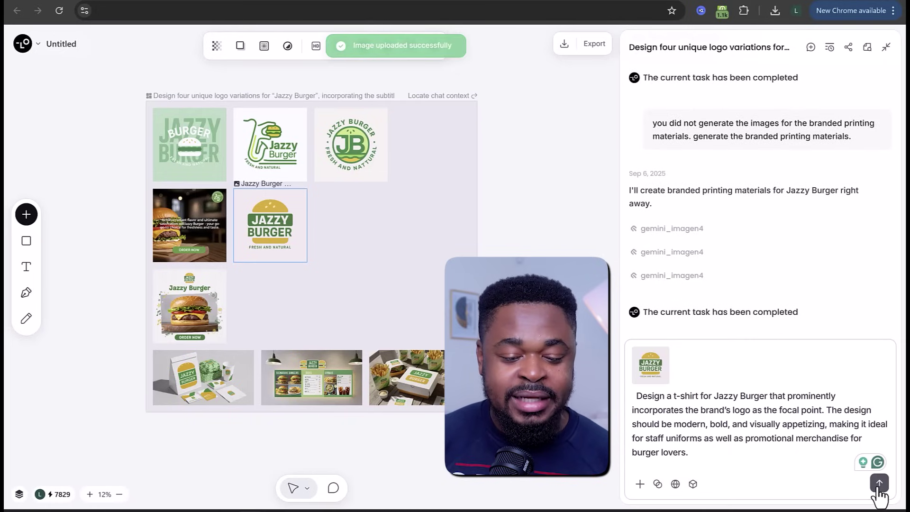
# Send the bold Jazzy Burger t-shirt design prompt with the logo attached
pyautogui.click(879, 489)
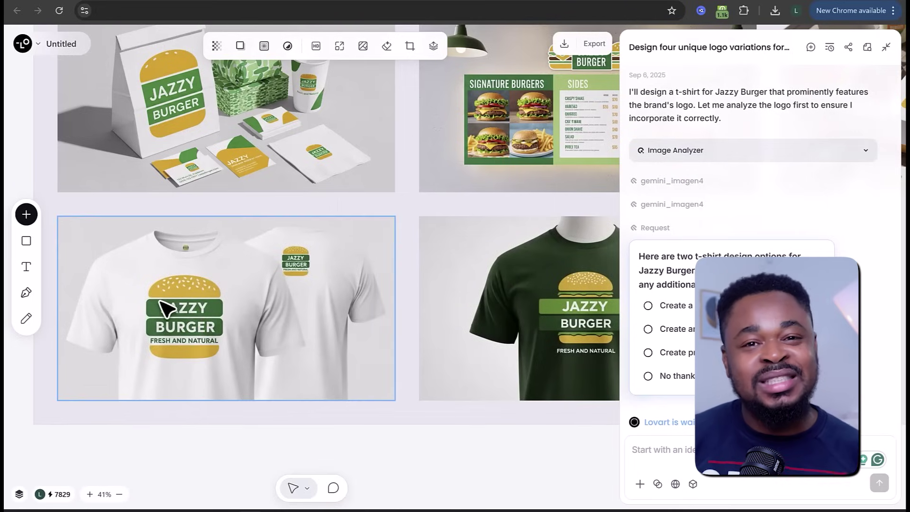
# Zoom out and back in on the dark green Jazzy Burger t-shirt mockup
pyautogui.scroll(-4, 164, 308)
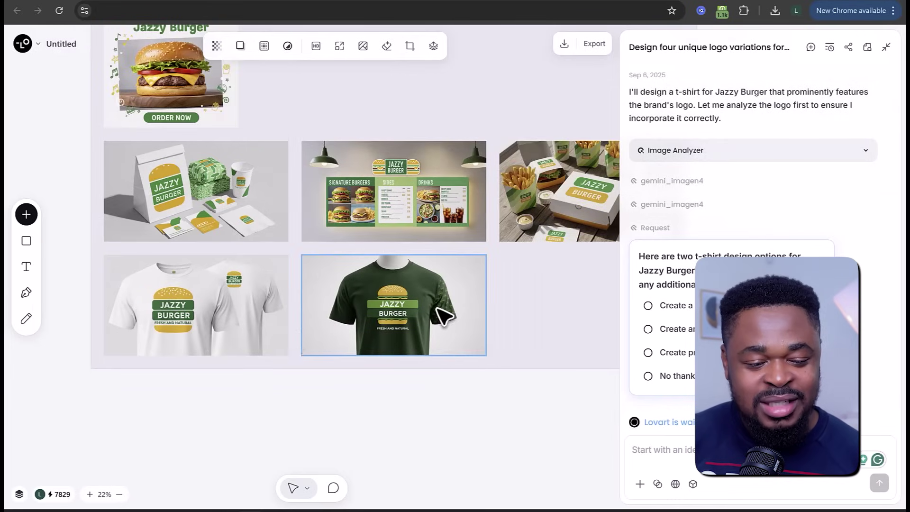
pyautogui.scroll(4, 440, 315)
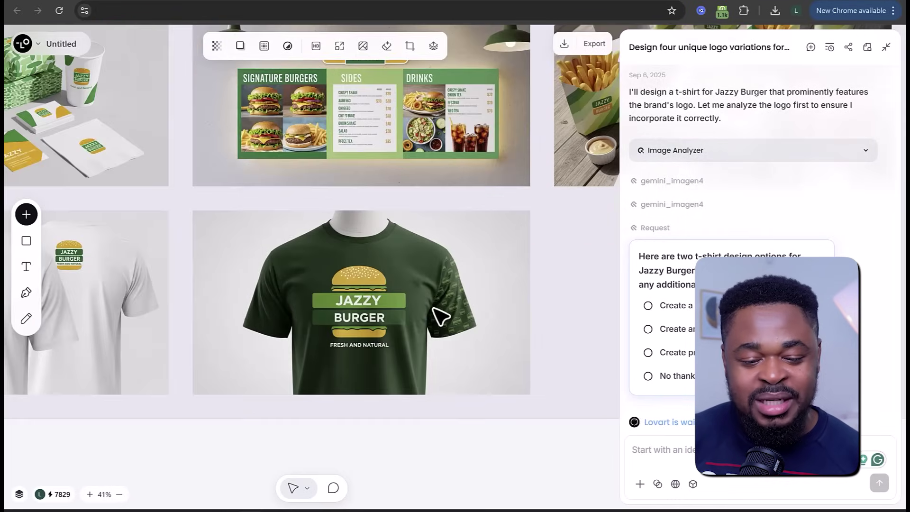
pyautogui.scroll(2, 440, 315)
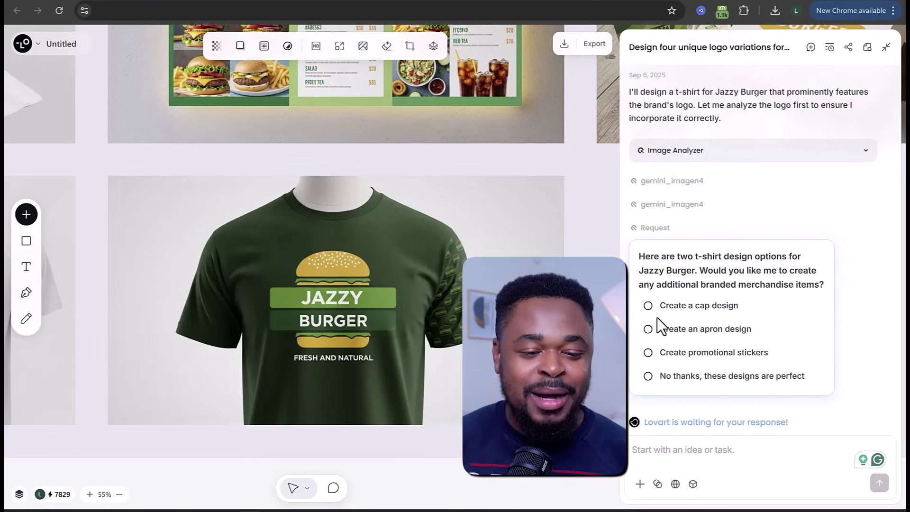
# Request promotional stickers, an apron design and a cap design from the assistant
pyautogui.click(648, 353)
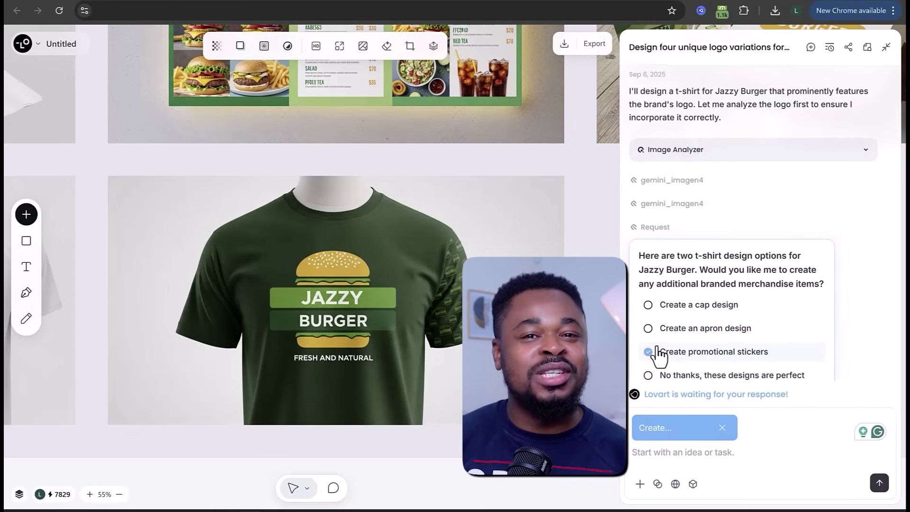
pyautogui.click(648, 302)
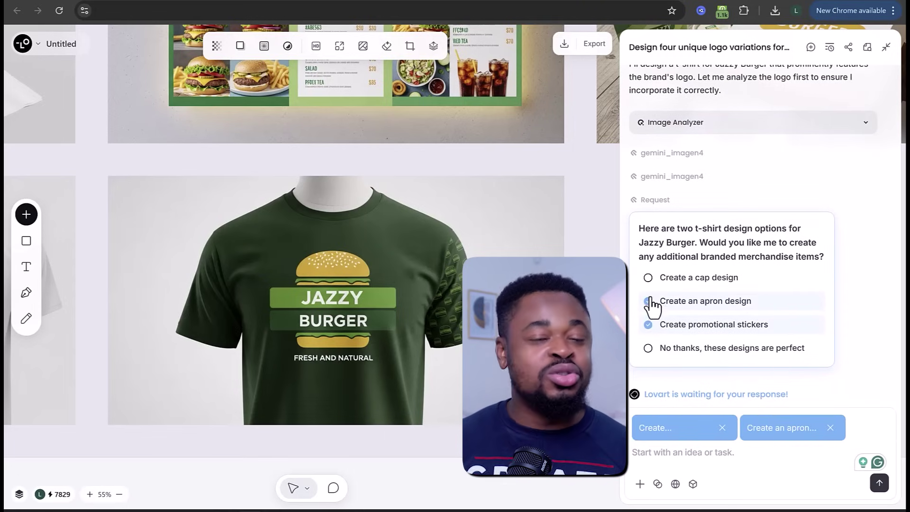
pyautogui.click(648, 279)
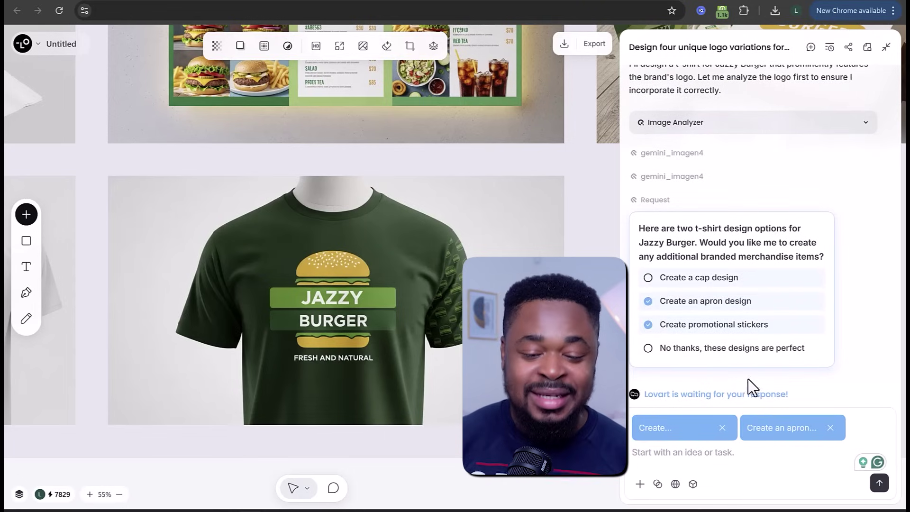
pyautogui.click(878, 481)
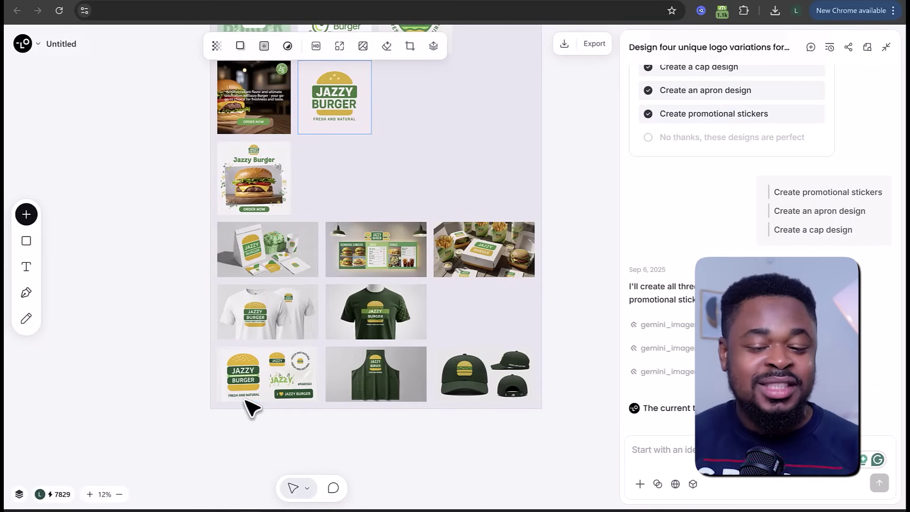
# Scroll across the sticker sheet, green apron and cap mockups on the canvas
pyautogui.scroll(10, 251, 408)
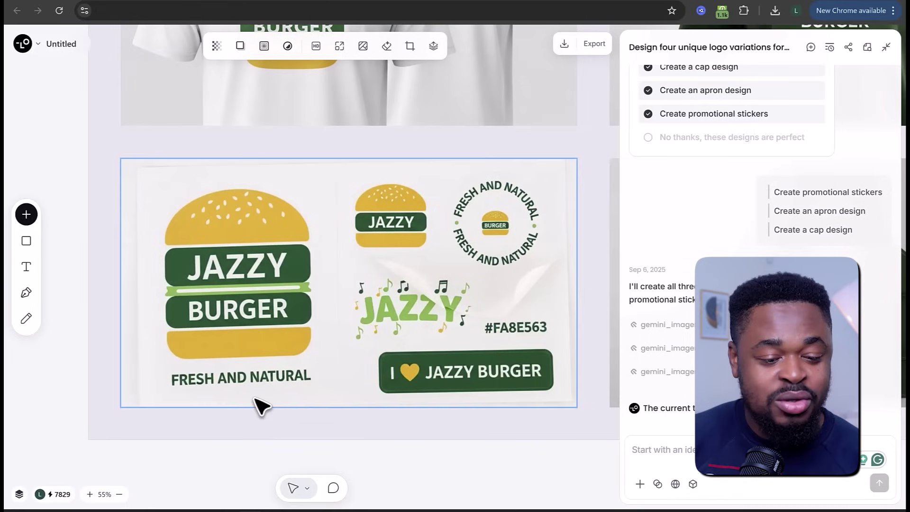
pyautogui.hscroll(10, 314, 459)
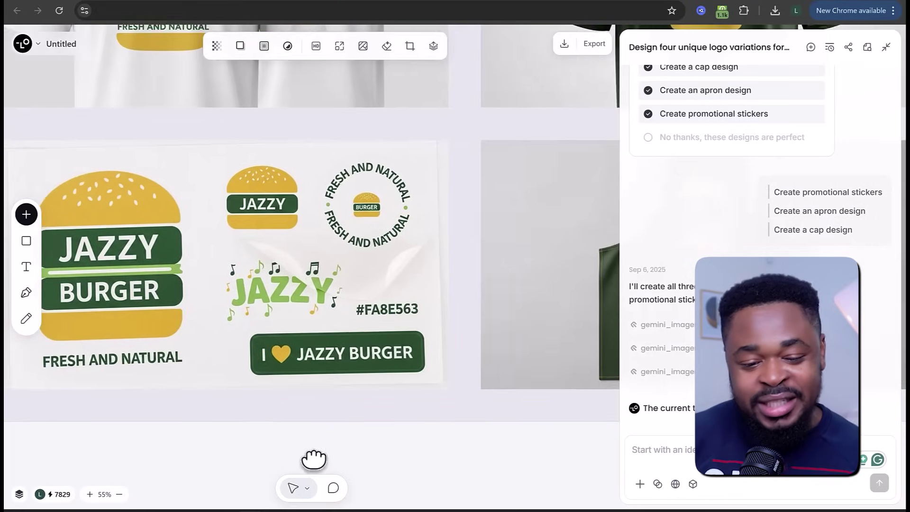
pyautogui.hscroll(10, 105, 454)
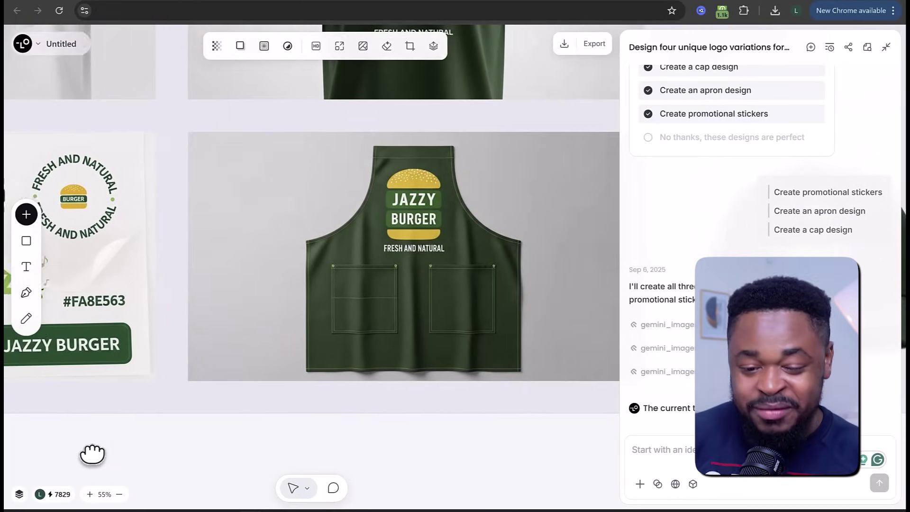
pyautogui.hscroll(5, 119, 442)
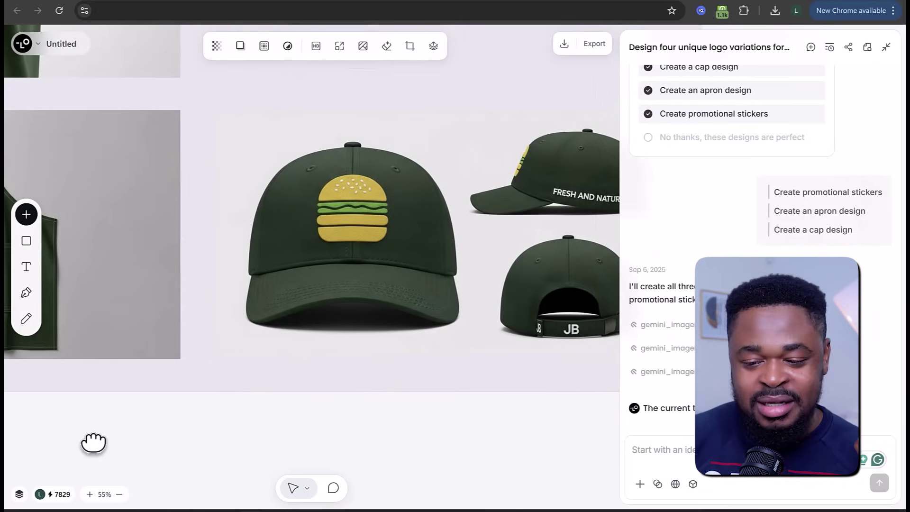
pyautogui.hscroll(1, 80, 443)
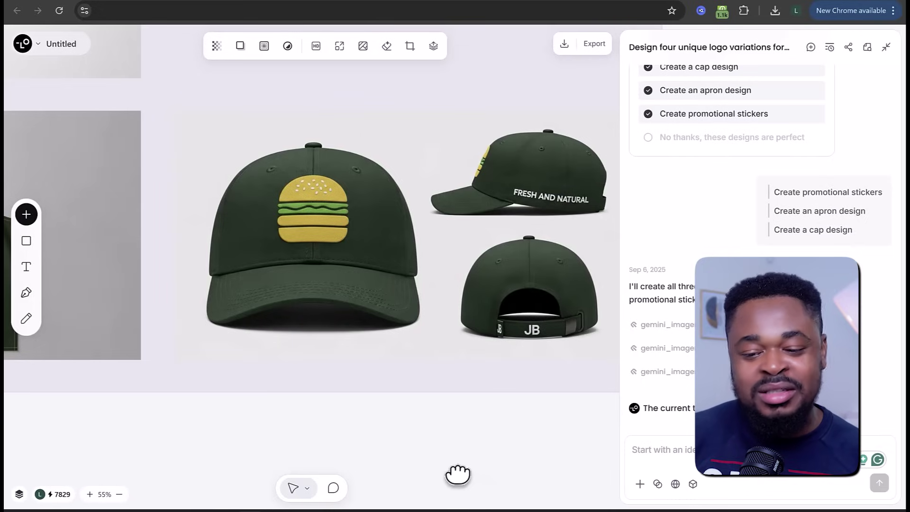
pyautogui.hscroll(6, 461, 474)
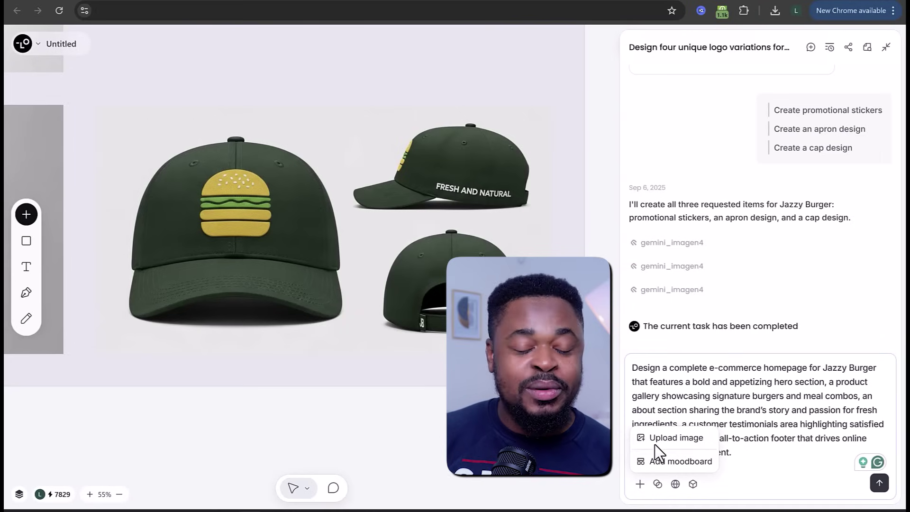
# Attach the Jazzy Burger logo image and send the e-commerce homepage request
pyautogui.click(655, 440)
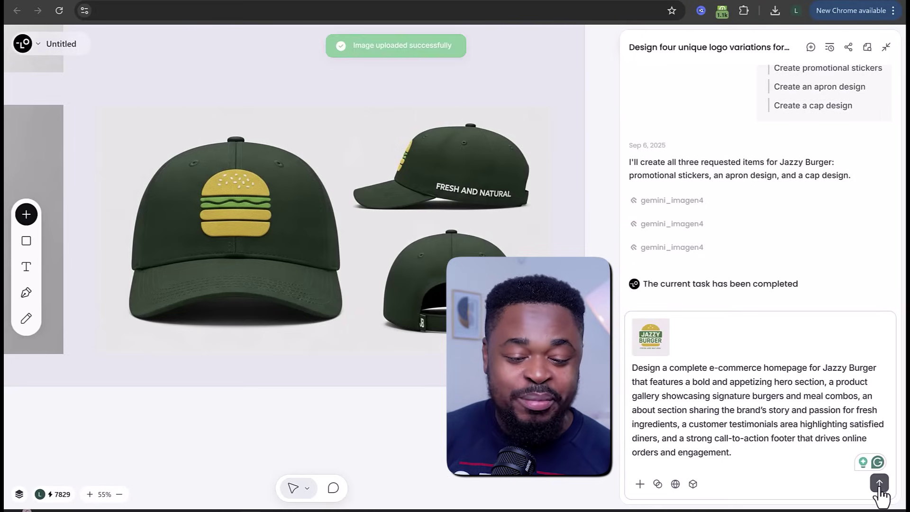
pyautogui.click(879, 483)
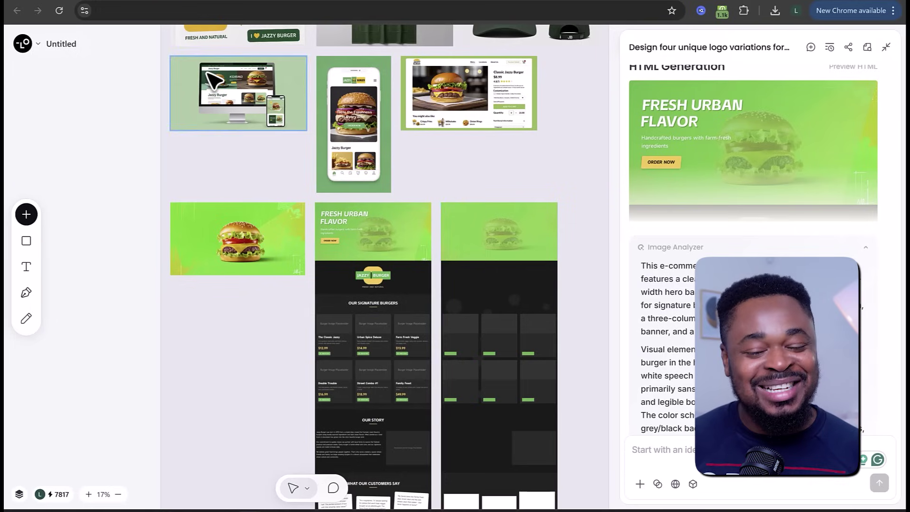
# Zoom and scroll through the generated desktop, mobile and web homepage designs
pyautogui.scroll(5, 214, 80)
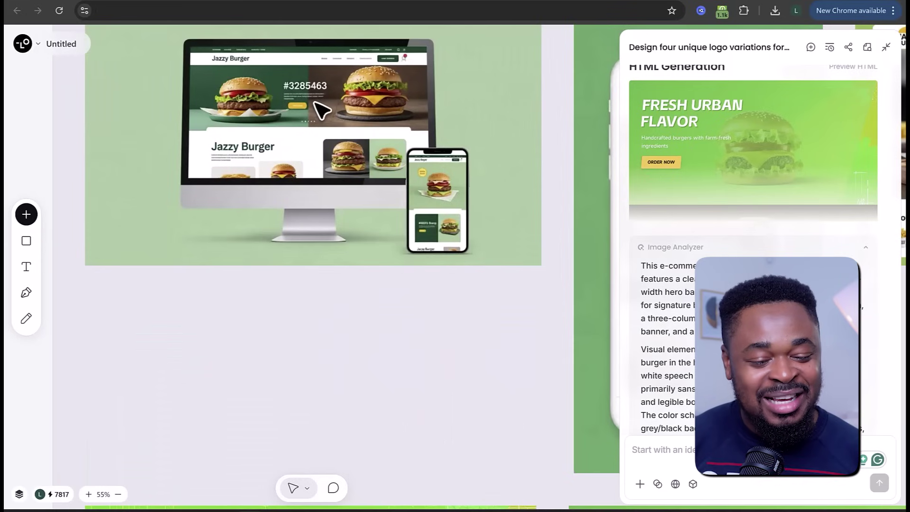
pyautogui.scroll(-5, 314, 102)
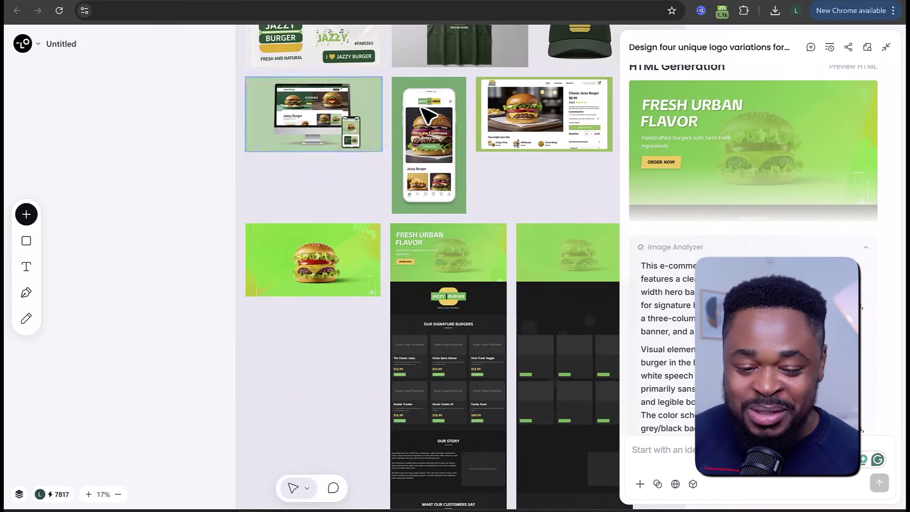
pyautogui.scroll(5, 426, 114)
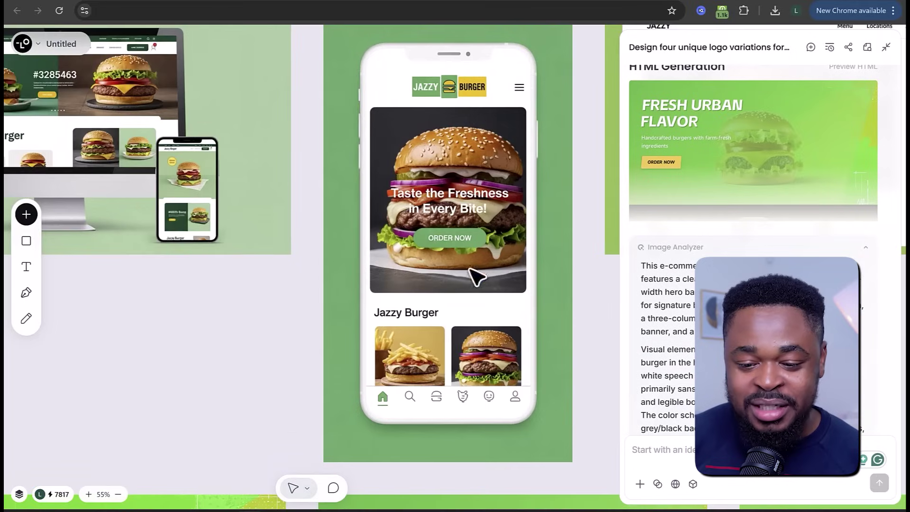
pyautogui.scroll(-8, 440, 379)
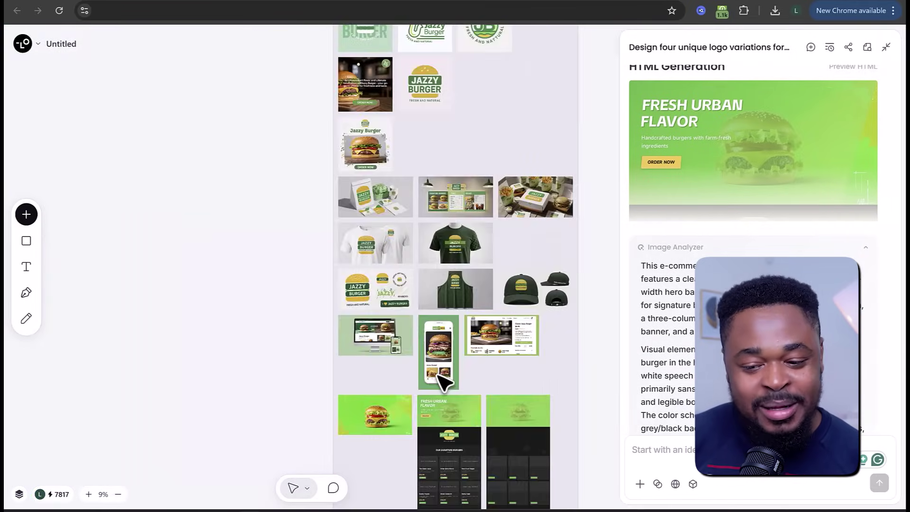
pyautogui.scroll(8, 494, 397)
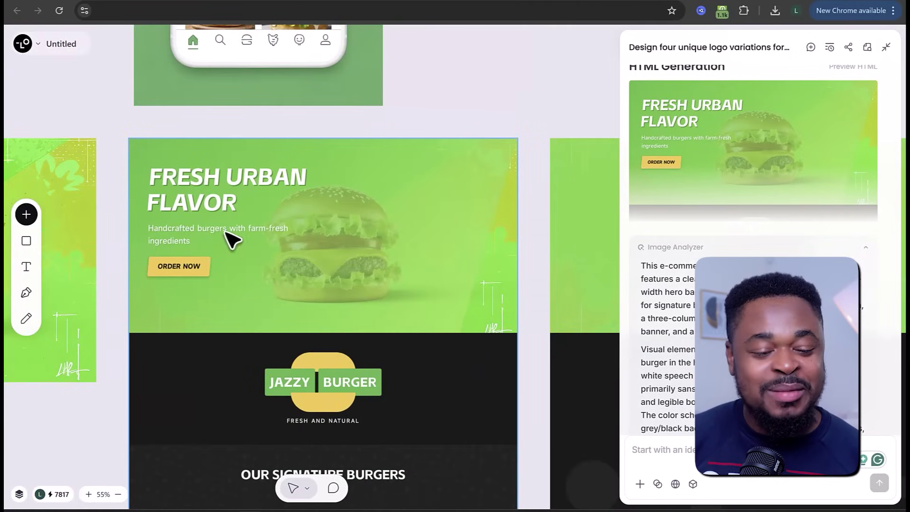
pyautogui.scroll(-6, 414, 329)
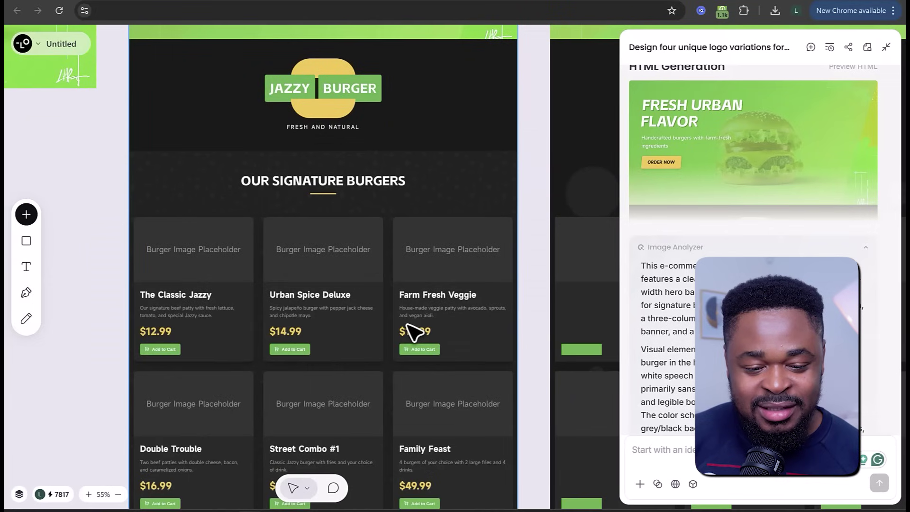
pyautogui.scroll(-4, 314, 280)
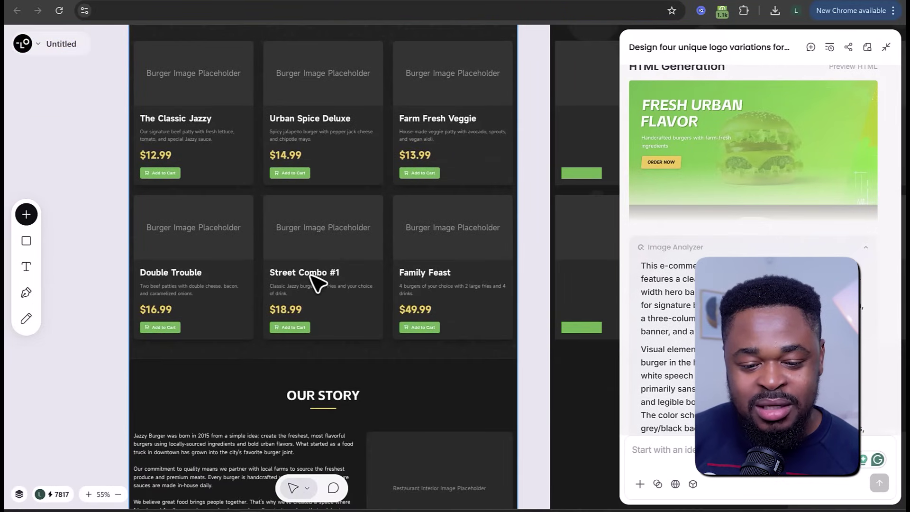
pyautogui.scroll(-5, 345, 298)
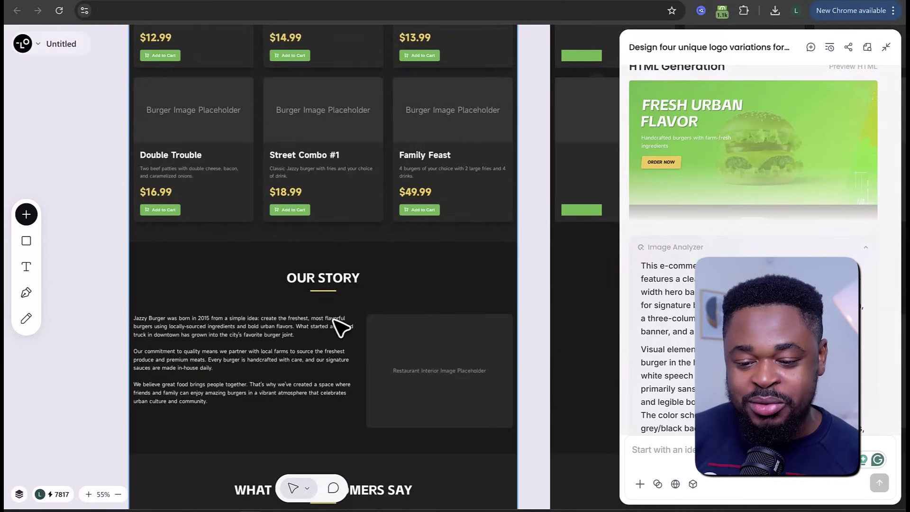
pyautogui.scroll(-4, 337, 300)
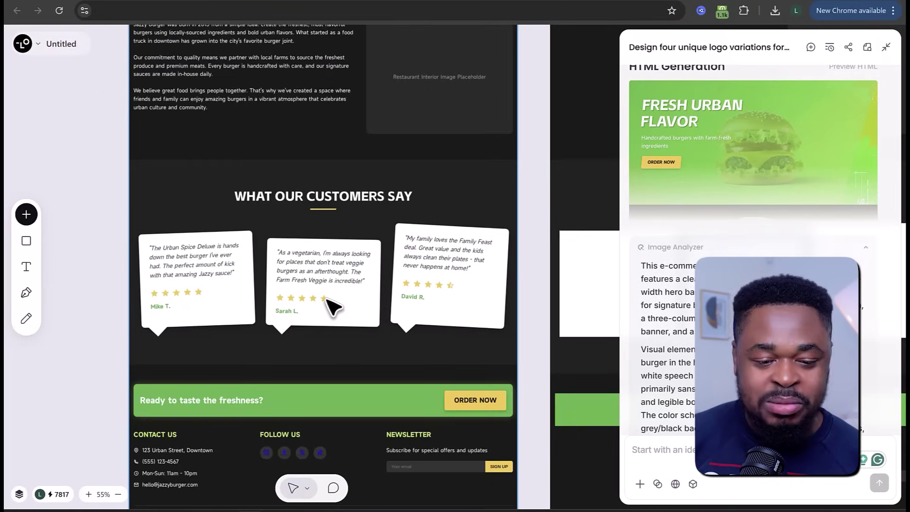
pyautogui.scroll(-5, 332, 307)
pyautogui.scroll(5, 403, 289)
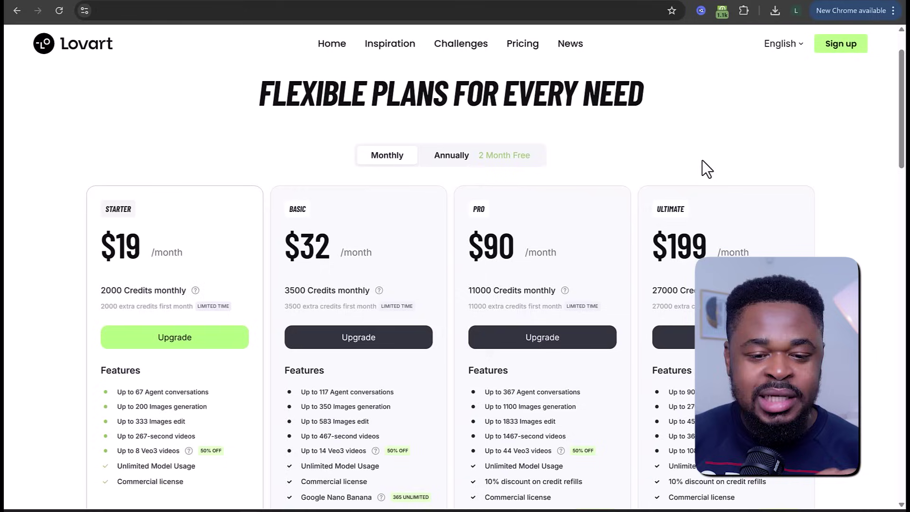
pyautogui.scroll(-1, 702, 160)
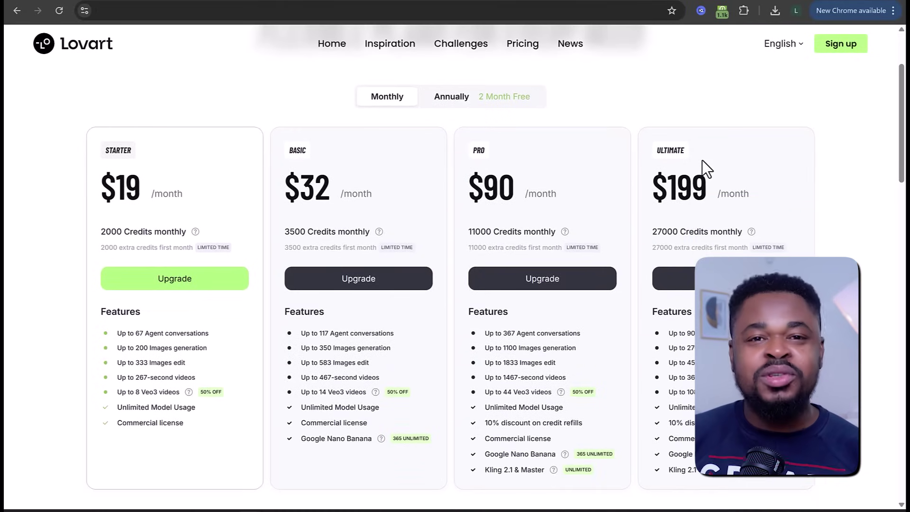